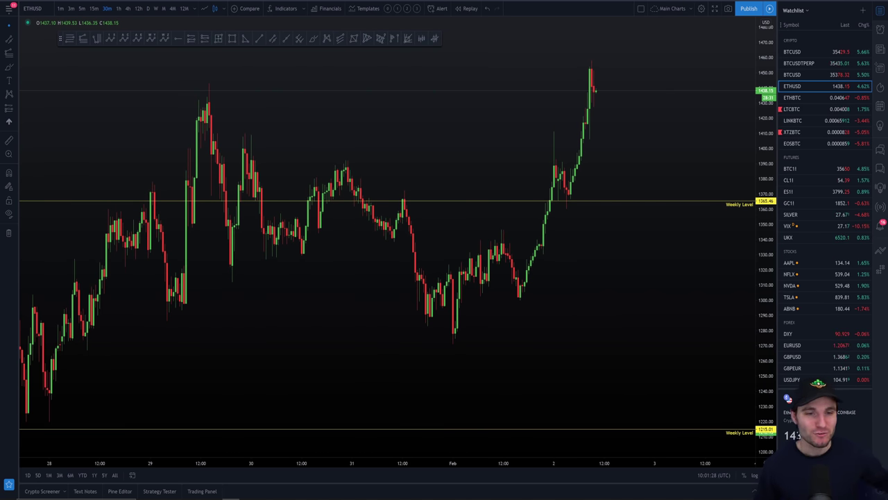
Examine the 30-minute ETHUSD chart from the current price back to the December 2020 triangle, green range box and long position
scroll(331, 180, down, 3)
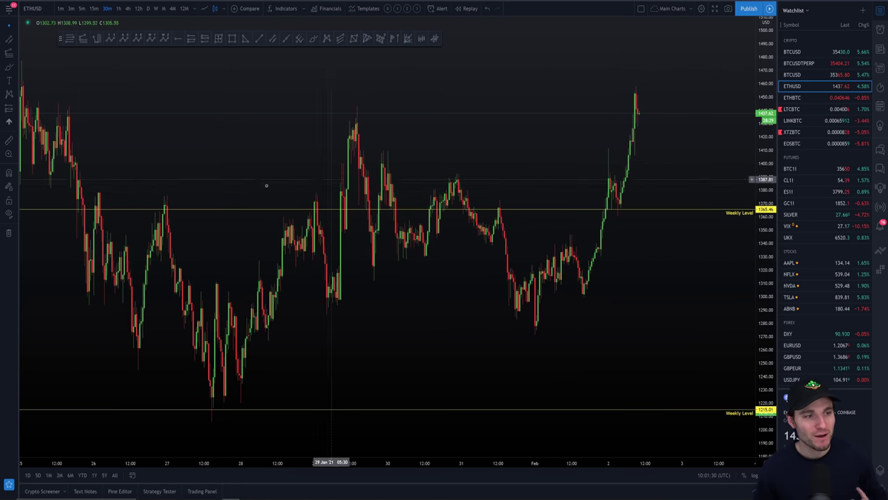
scroll(116, 133, up, 3)
scroll(685, 148, up, 4)
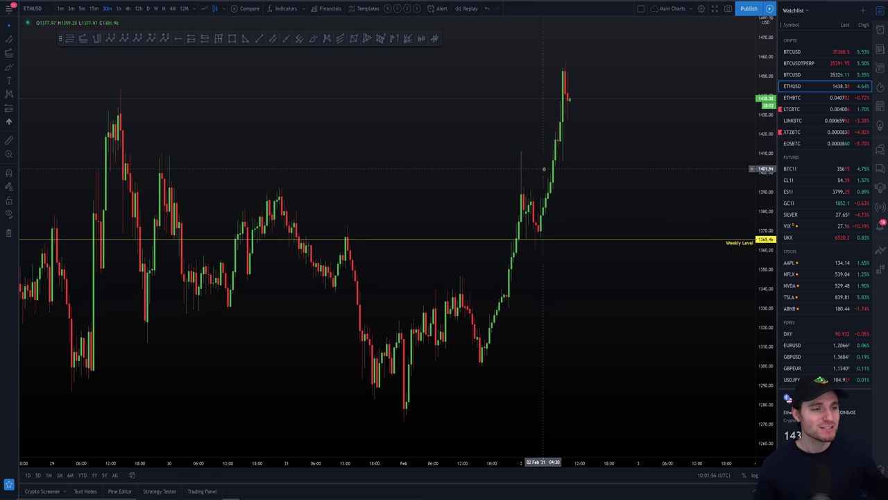
scroll(559, 187, down, 5)
drag(190, 268, 643, 276)
scroll(377, 264, left, 15)
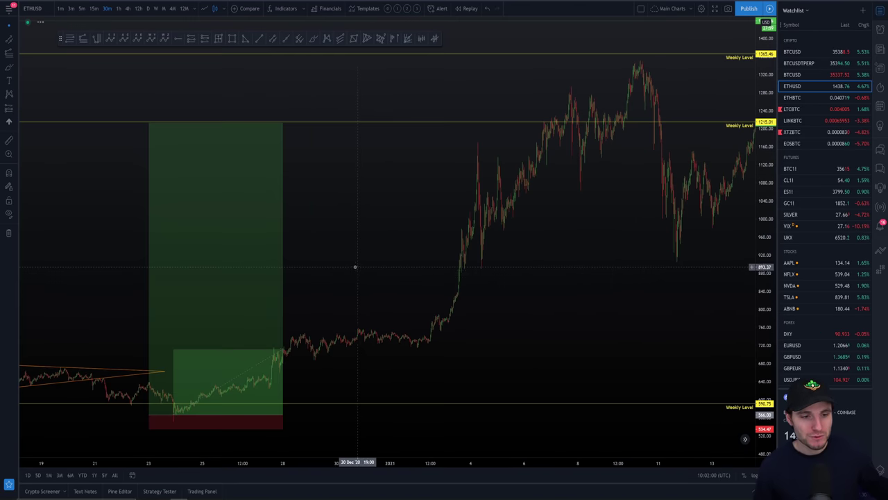
scroll(412, 245, up, 3)
drag(389, 182, 368, 176)
scroll(369, 176, up, 1)
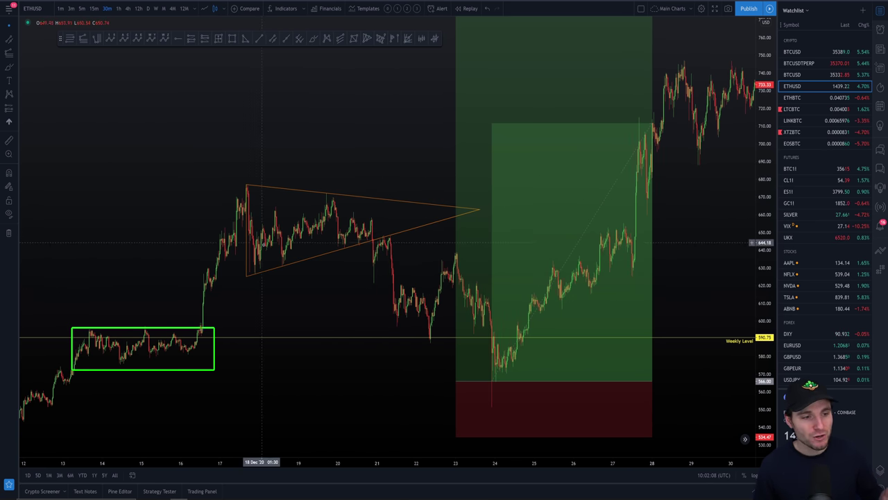
drag(389, 147, 467, 164)
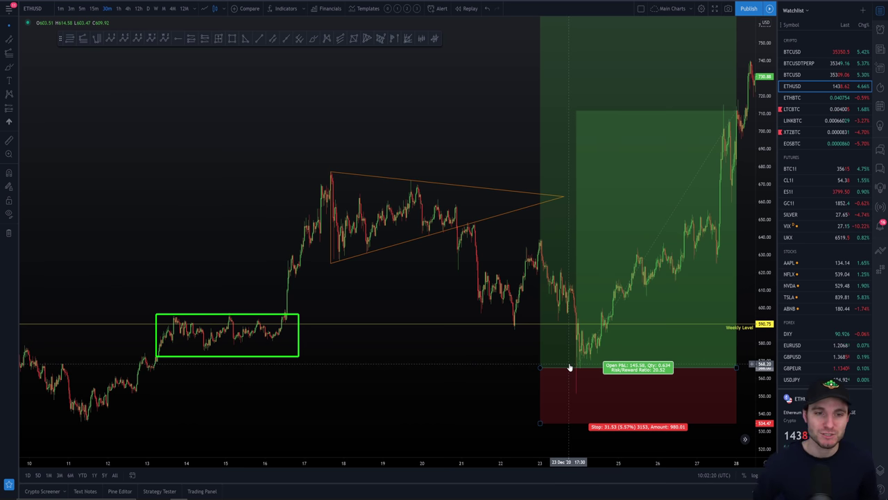
Switch to the Discord altcoins channel in full screen and look through the ETH message search results
key(alt+Tab)
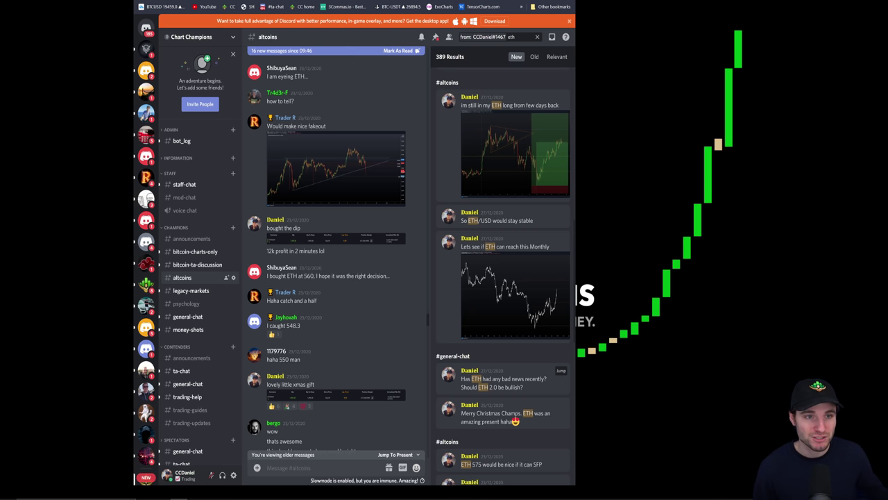
key(ctrl+super+f)
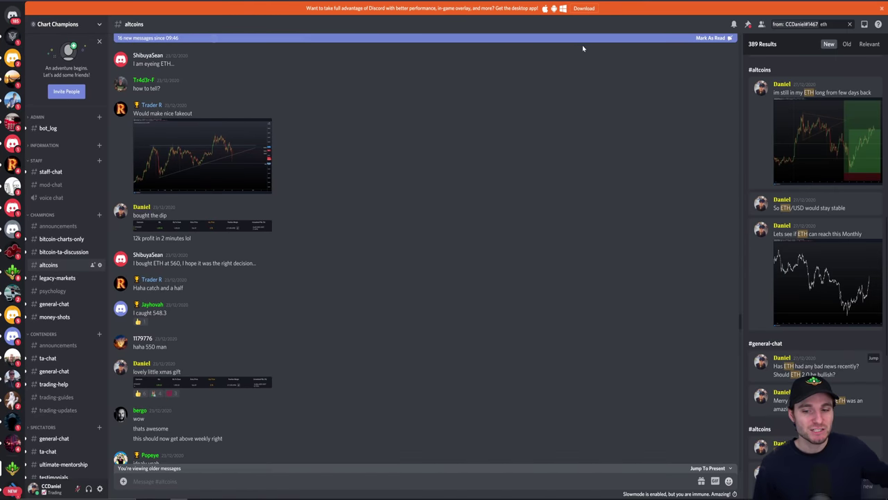
scroll(871, 276, up, 5)
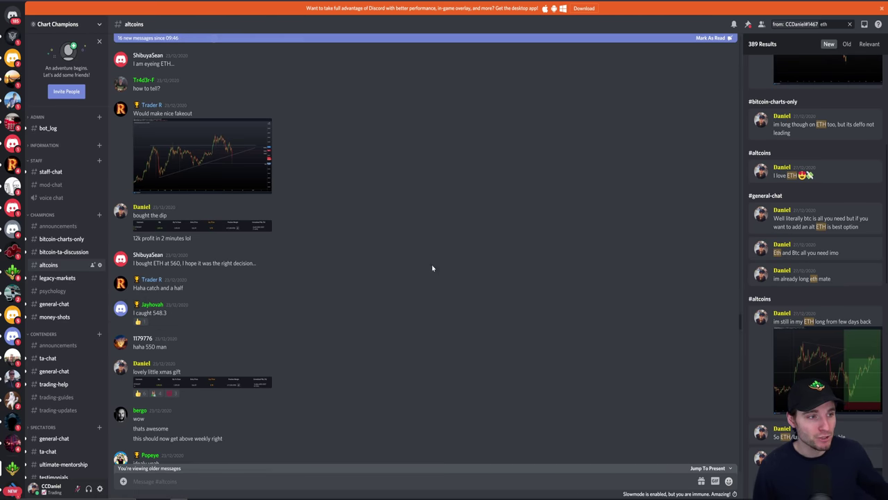
Switch back to TradingView and examine the 23 December long position's entry near the 590.75 weekly level
key(super+Tab)
scroll(452, 357, right, 3)
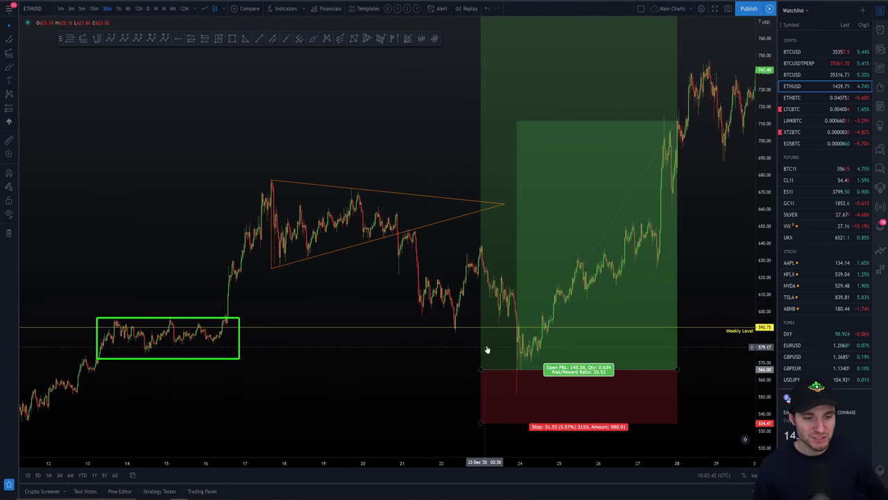
scroll(486, 349, up, 3)
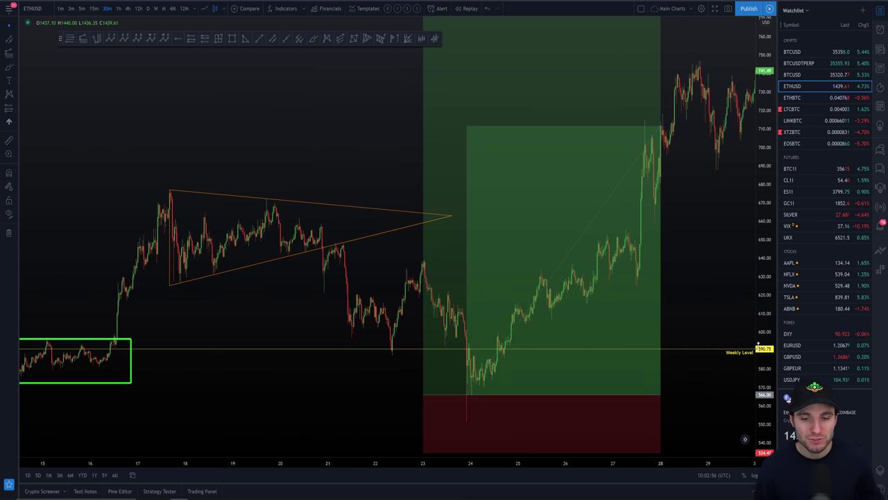
drag(557, 298, 630, 324)
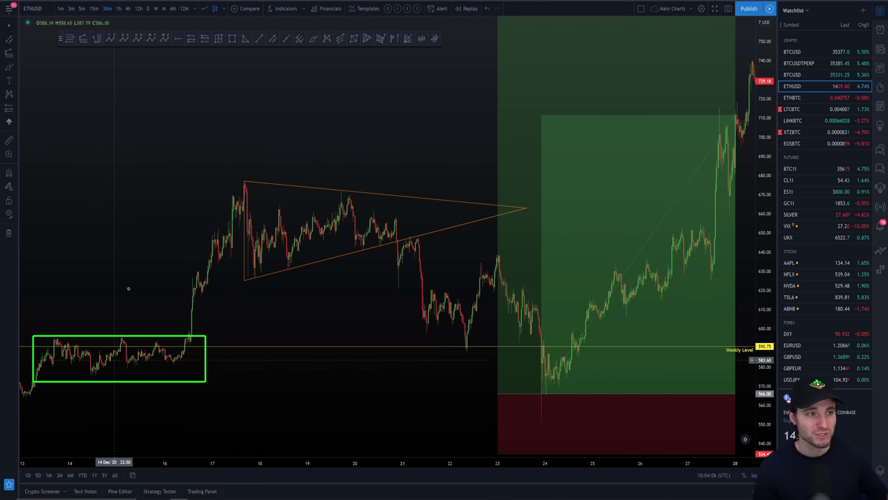
Switch to Discord and view the position screenshot under the "bought the dip" message enlarged, closing it when done
key(alt+Tab)
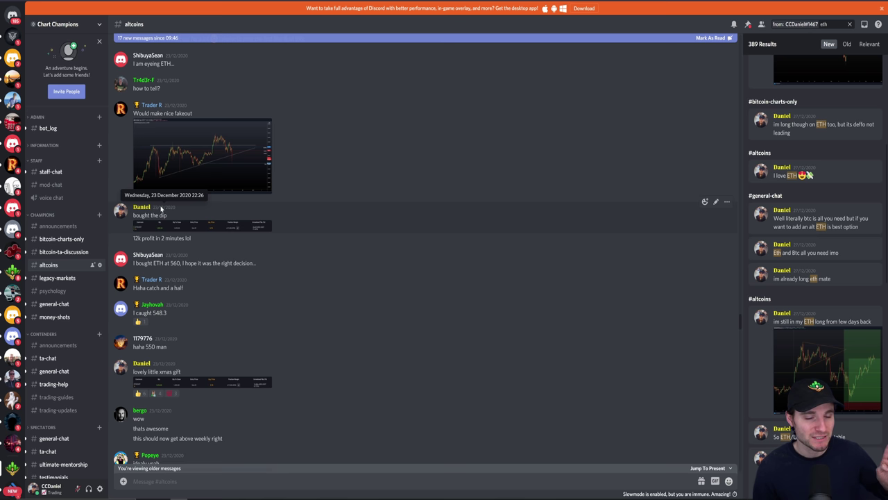
click(193, 229)
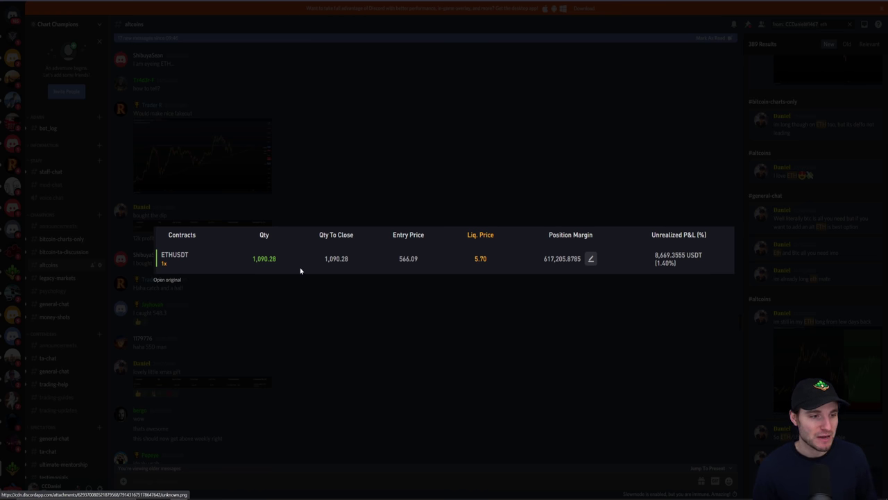
click(336, 315)
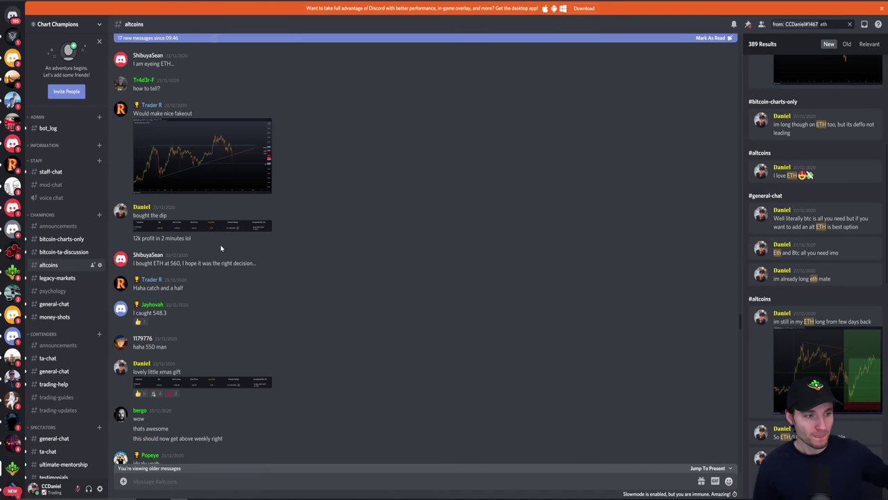
Read on through the 23 December altcoins messages and view the ETH long-position chart posted after "That's an entry!" enlarged
scroll(288, 257, down, 1)
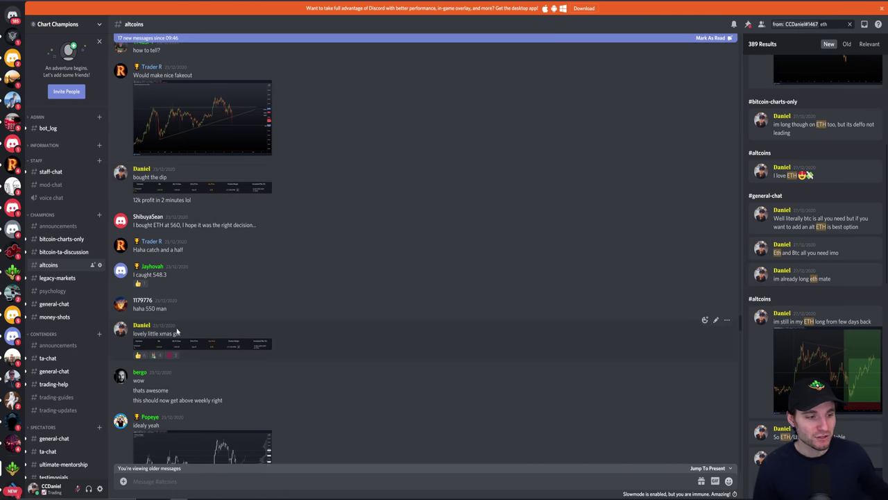
scroll(248, 314, down, 10)
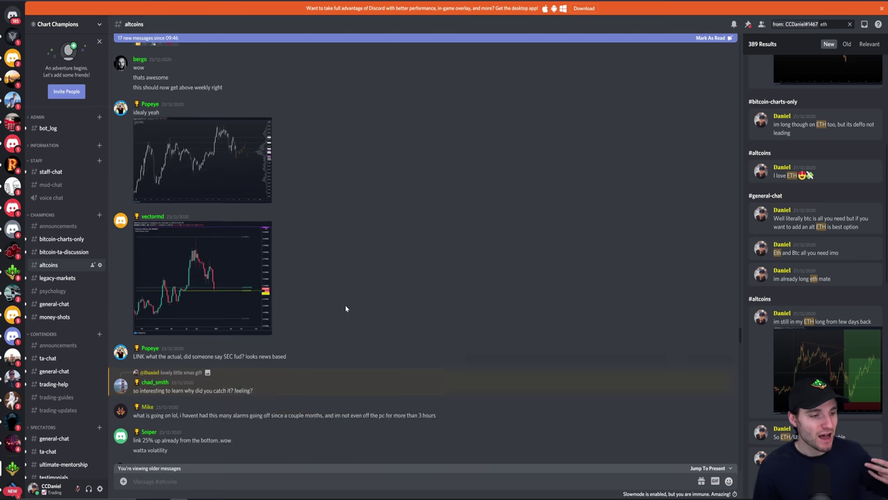
scroll(295, 283, down, 5)
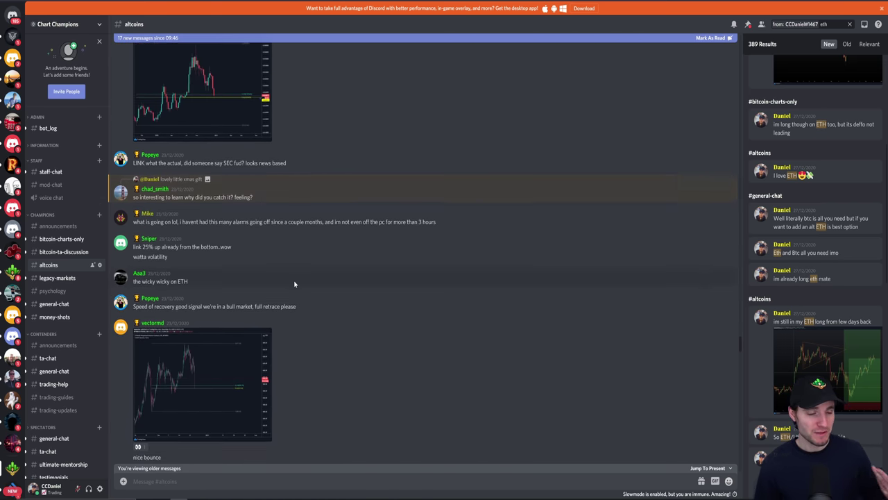
scroll(295, 284, down, 6)
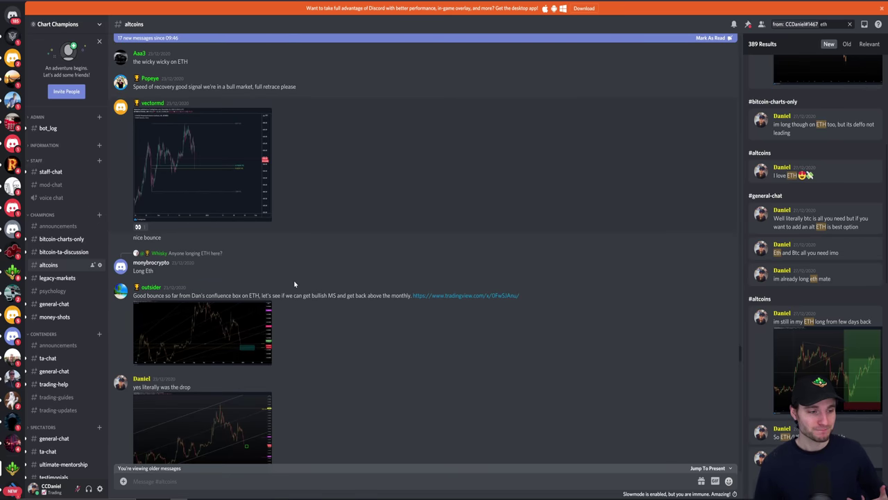
scroll(305, 274, down, 9)
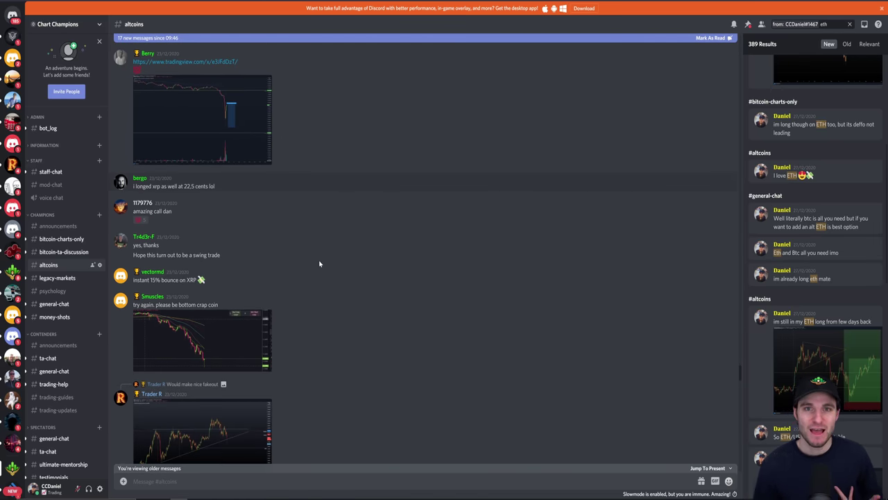
scroll(319, 264, down, 5)
scroll(299, 264, down, 3)
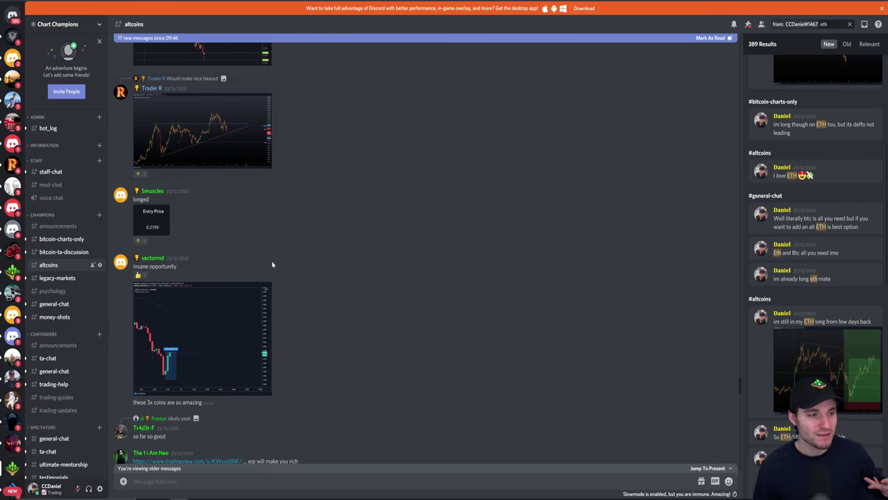
scroll(290, 210, down, 15)
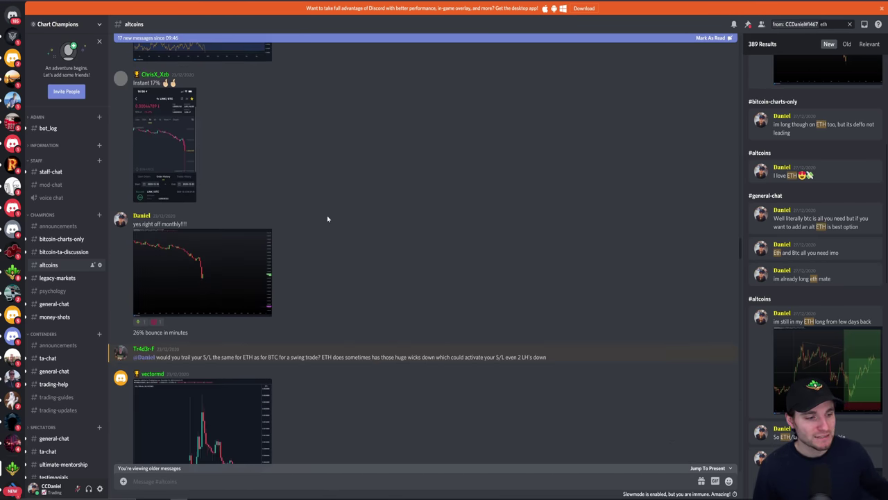
scroll(334, 232, down, 15)
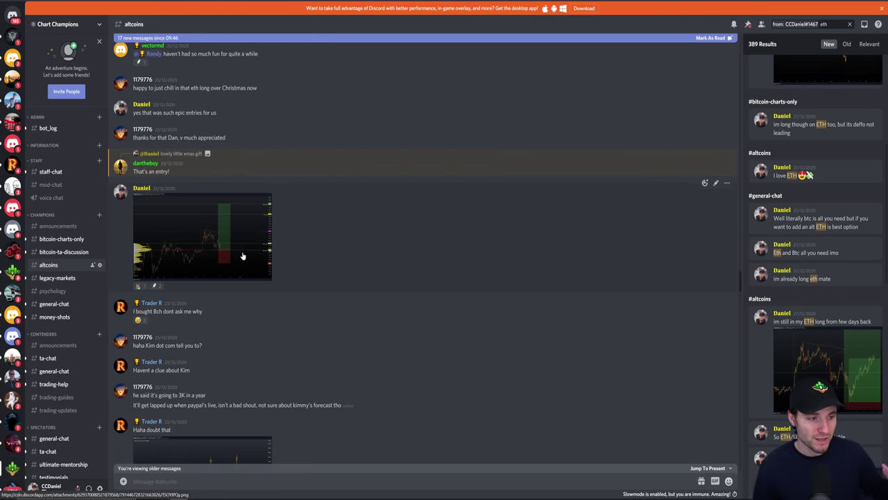
click(242, 257)
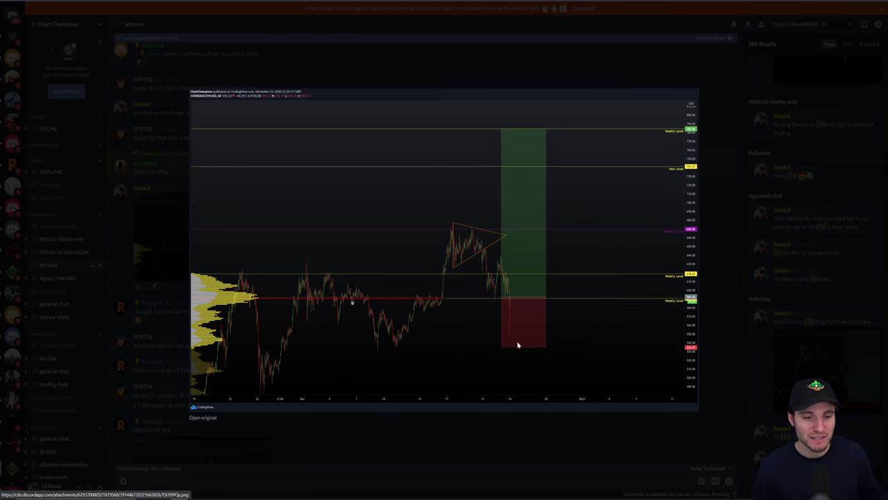
click(505, 463)
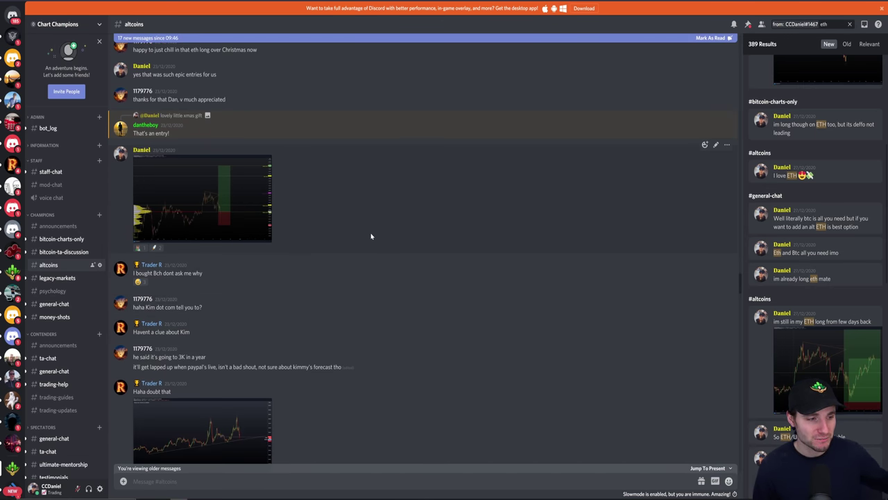
Go back to the "lovely little xmas gift" message, view its position screenshot enlarged, and return to the TradingView chart
scroll(371, 245, up, 3)
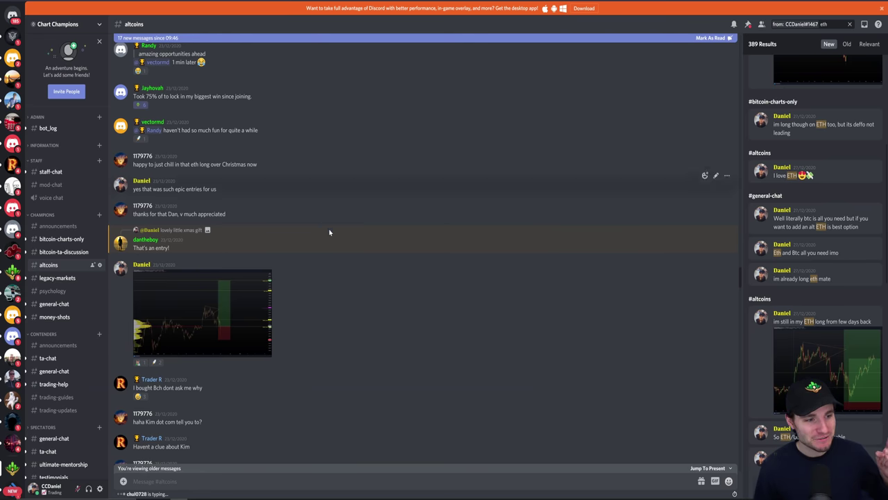
scroll(330, 233, down, 15)
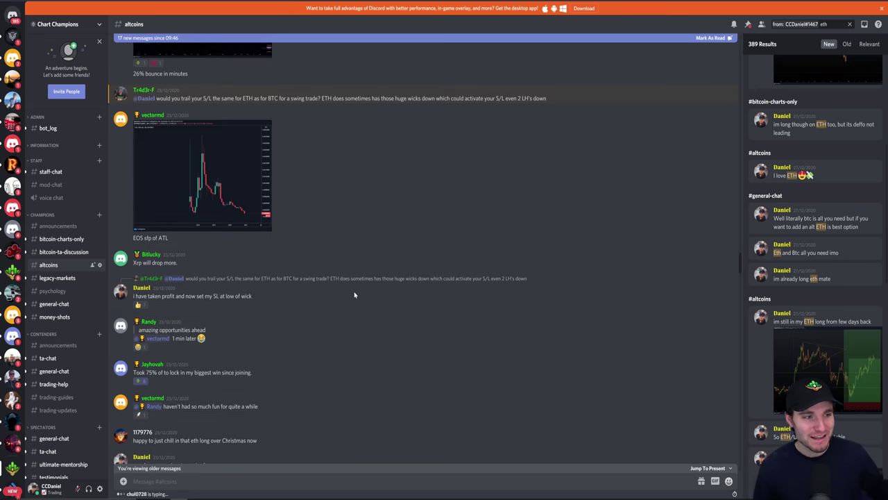
scroll(359, 318, down, 15)
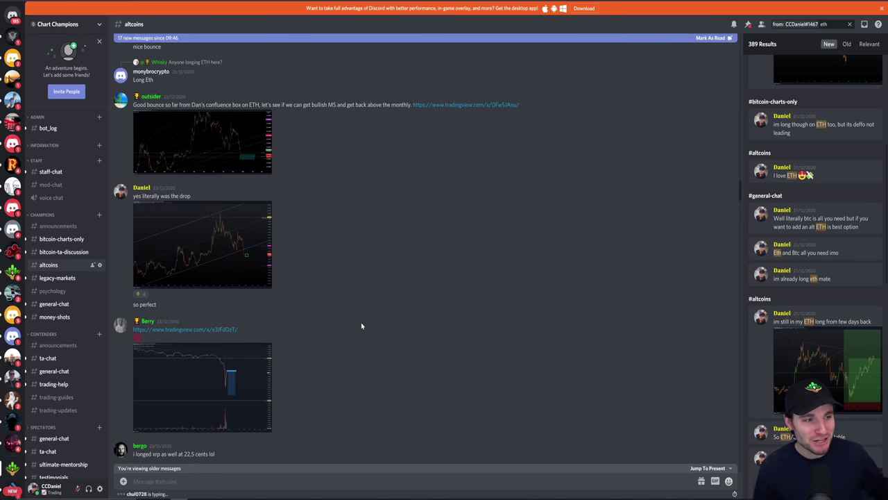
scroll(361, 322, up, 3)
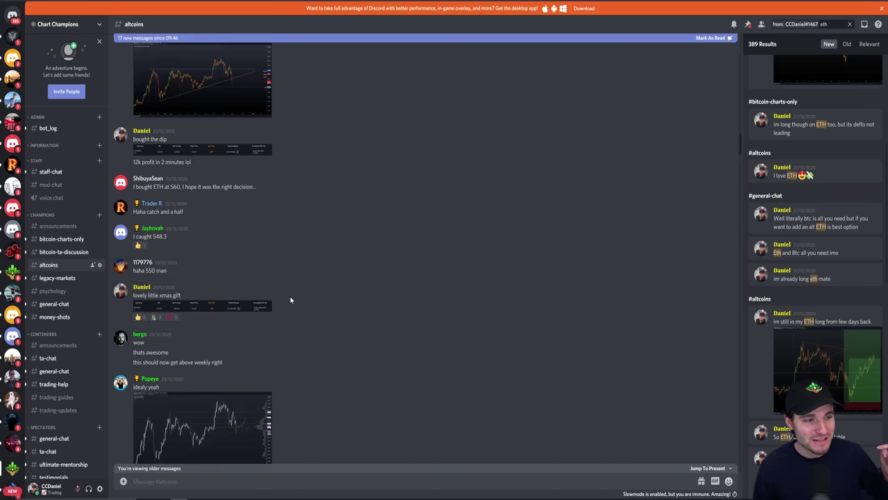
click(259, 306)
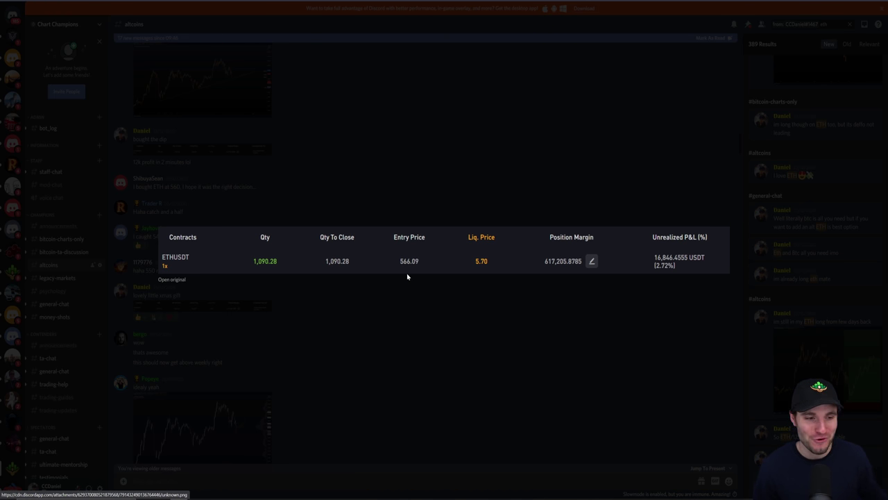
click(420, 331)
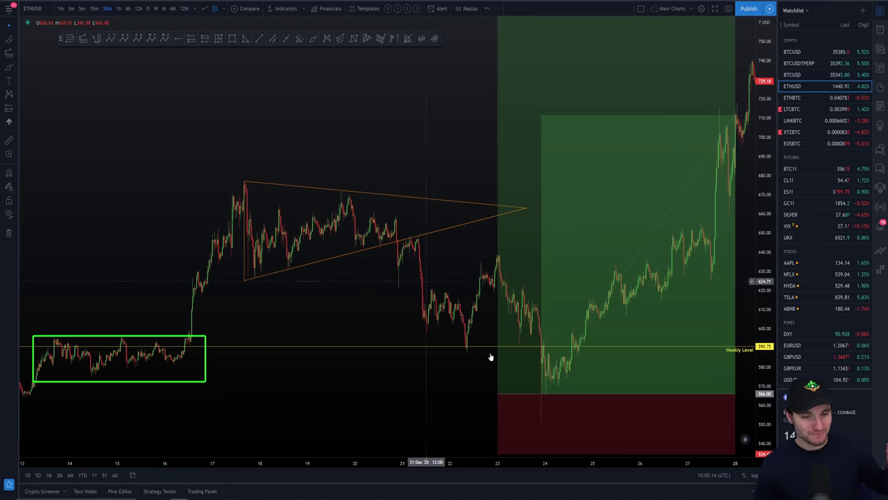
Measure the price range from the 1215.01 weekly level on 4 January to the 2 February candles, and clear the measurement
scroll(422, 394, right, 3)
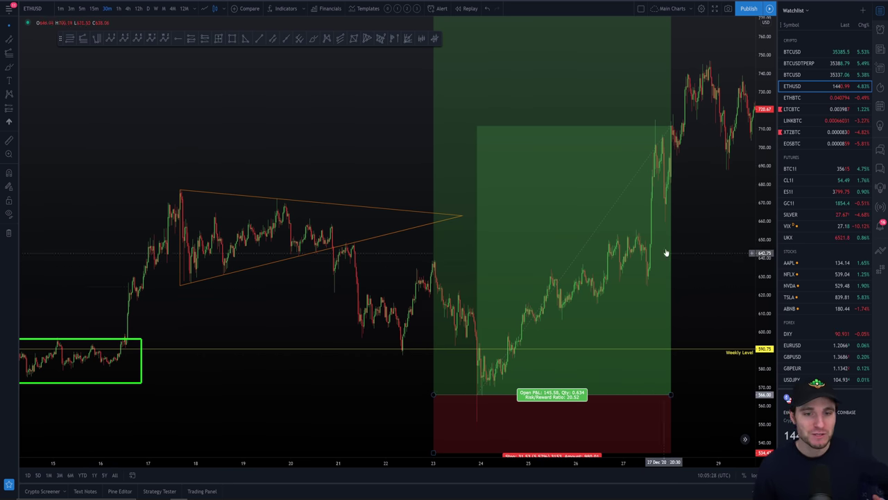
scroll(717, 217, down, 3)
drag(722, 208, 218, 276)
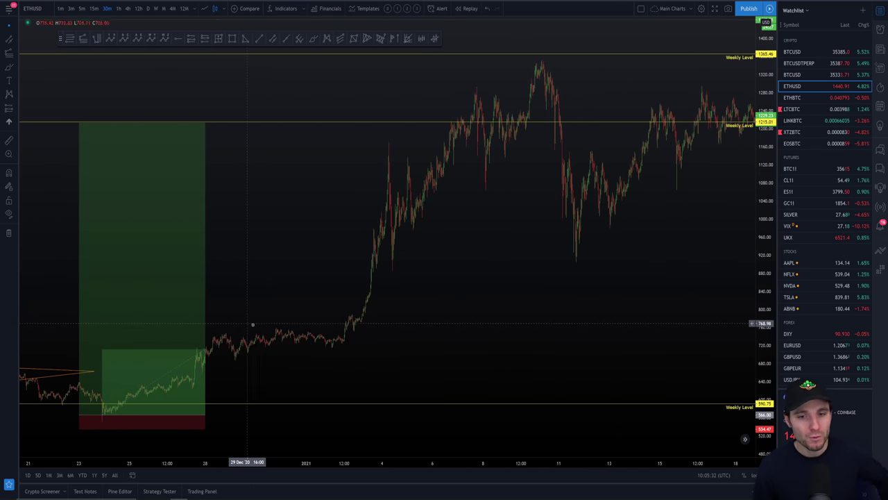
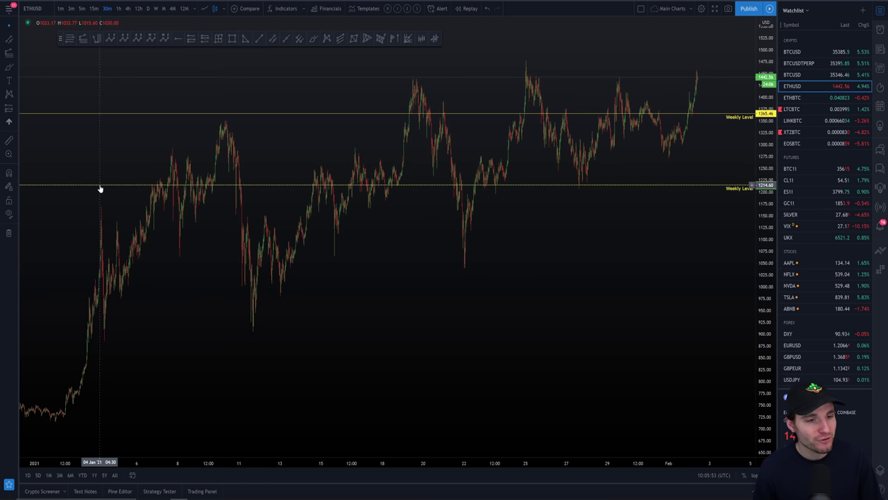
shift+click(99, 186)
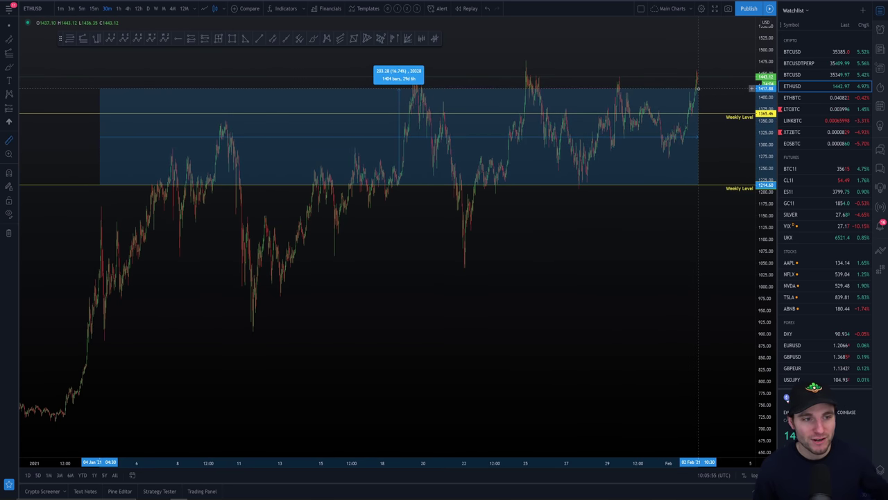
key(Escape)
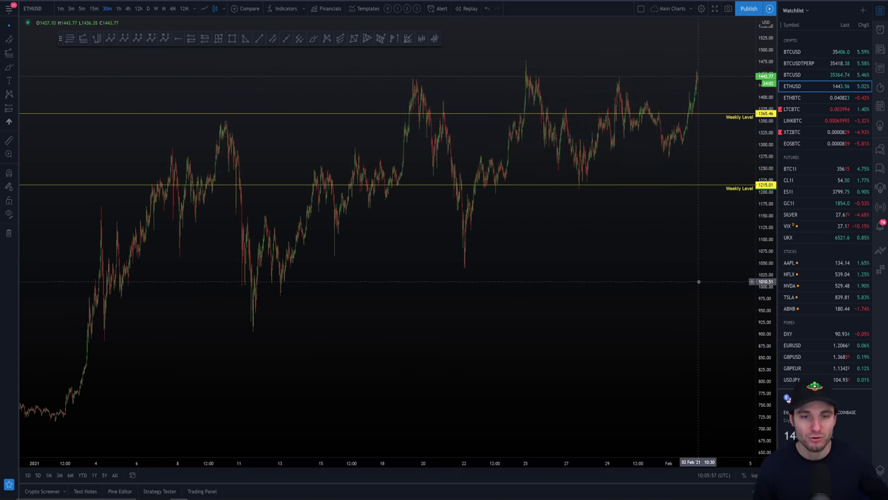
Brush a freehand path along the ETHUSD swings from the 19 January high past the 2 February candles, extending it upward to about 4 February
scroll(690, 297, up, 3)
scroll(690, 297, up, 4)
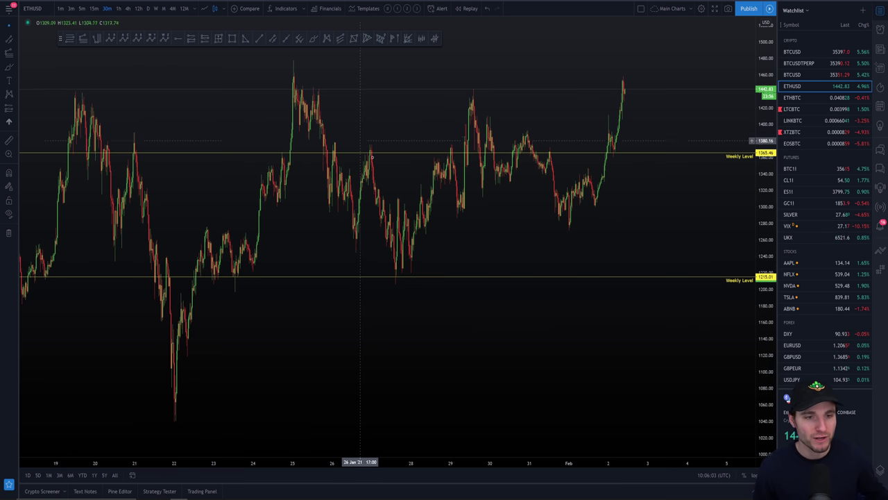
click(314, 38)
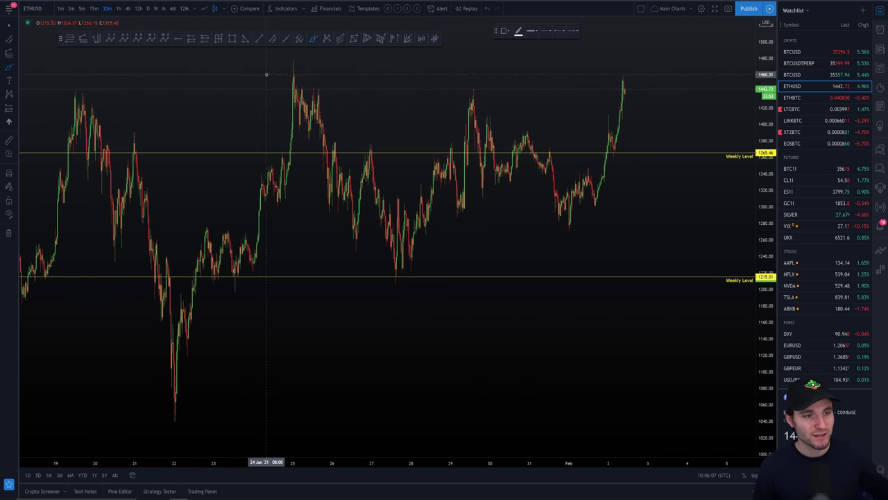
mouse_move(76, 93)
mouse_down()
mouse_move(103, 123)
mouse_move(173, 423)
mouse_move(293, 72)
mouse_move(392, 283)
mouse_move(525, 199)
mouse_move(717, 10)
mouse_up()
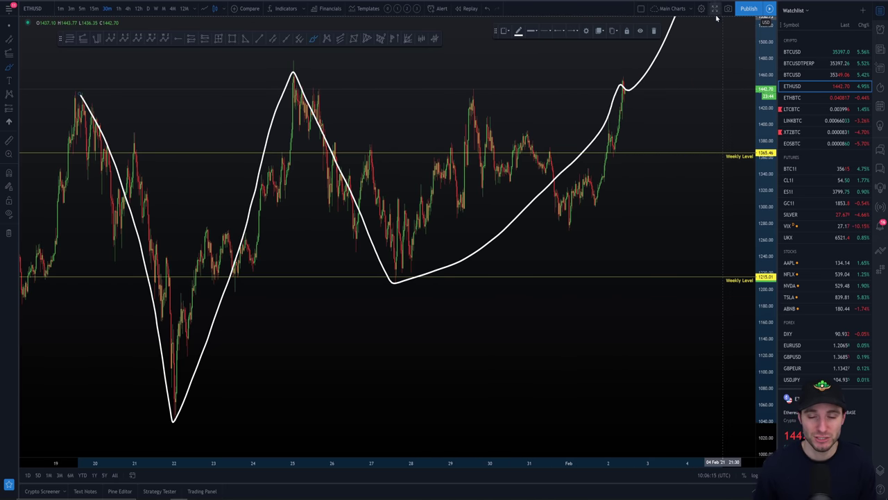
Switch the chart to BTCUSD and examine its price history from September 2020 through the November and December rally
click(792, 51)
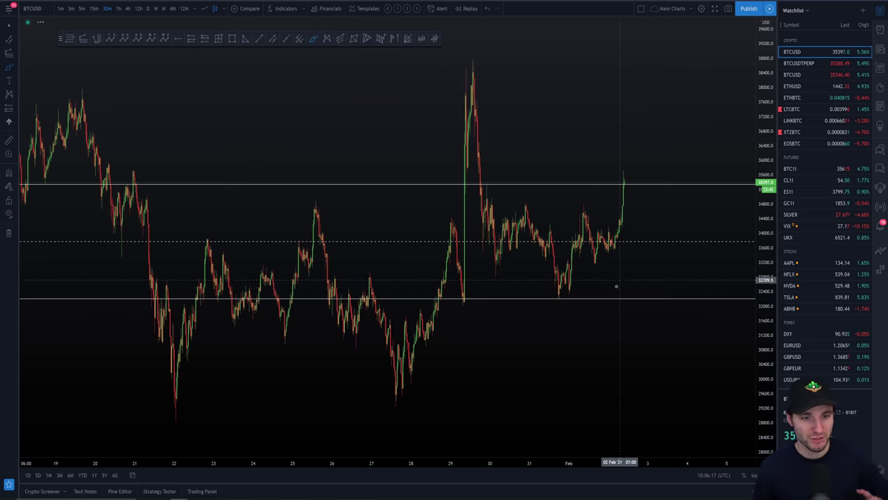
scroll(616, 286, down, 8)
scroll(722, 307, up, 5)
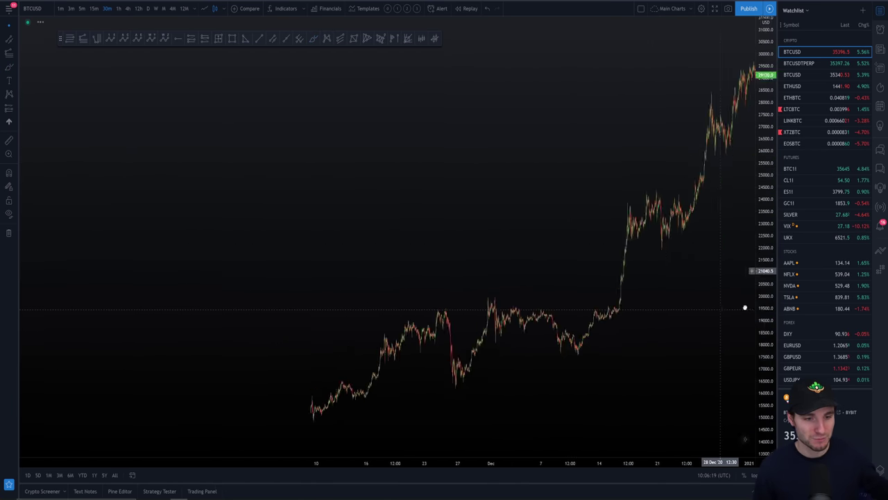
scroll(351, 301, down, 4)
drag(351, 302, 521, 296)
scroll(444, 301, up, 3)
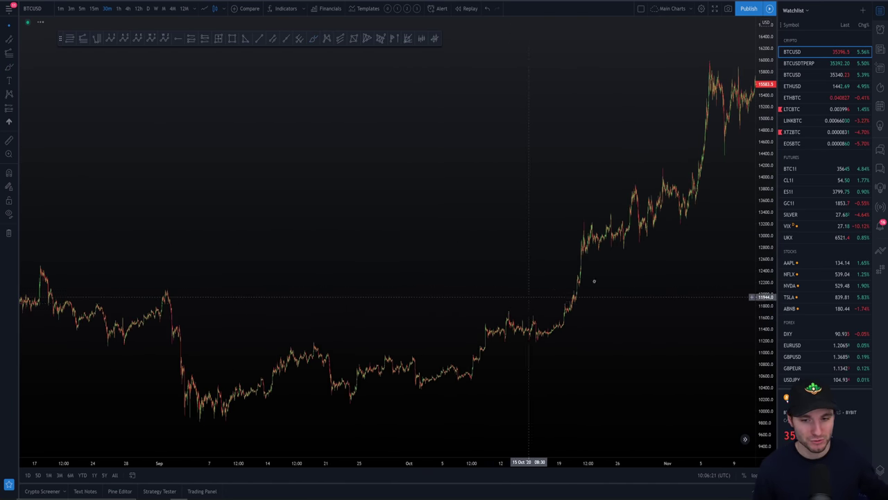
drag(594, 282, 379, 291)
drag(630, 282, 347, 319)
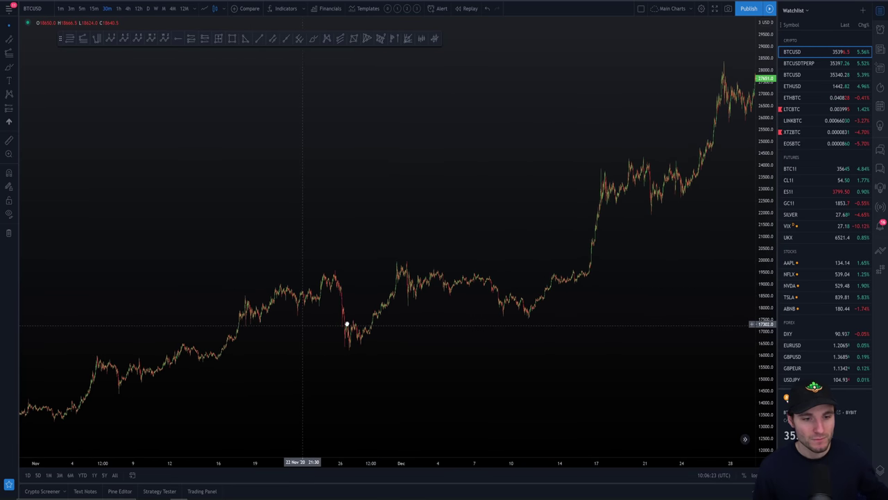
scroll(347, 325, up, 3)
drag(492, 318, 460, 293)
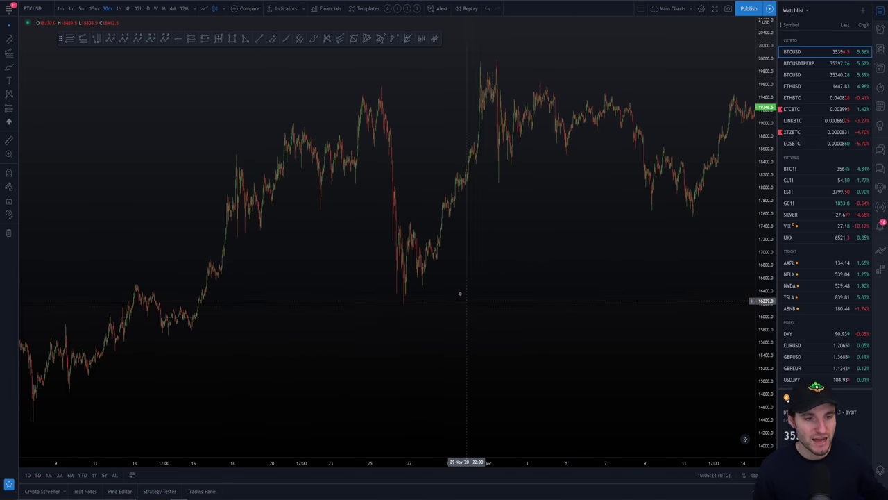
Brush a freehand path over the BTCUSD swings of November and December 2020, undo it, and view the mid-December breakout
click(313, 39)
mouse_move(153, 231)
mouse_down()
mouse_move(333, 99)
mouse_move(346, 130)
mouse_move(364, 335)
mouse_move(408, 253)
mouse_move(471, 66)
mouse_move(674, 241)
mouse_move(733, 79)
mouse_up()
key(ctrl+z)
drag(698, 391, 543, 391)
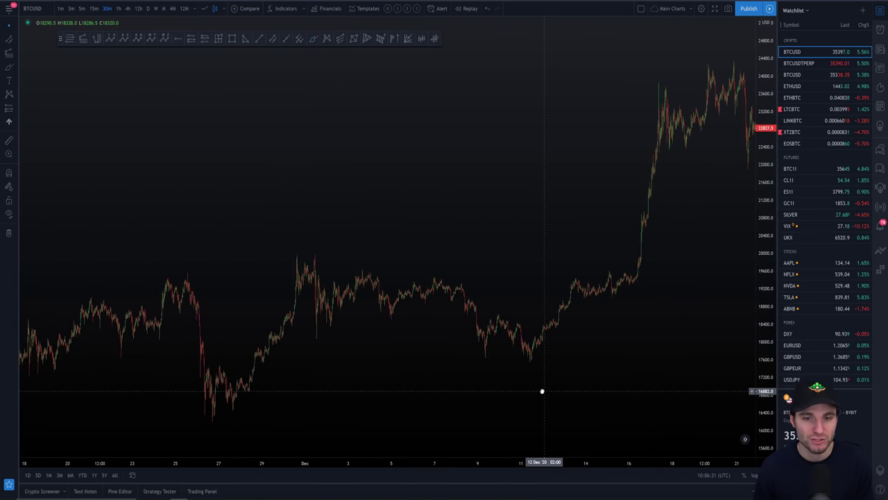
Switch the chart back to ETHUSD and examine the candles from 8 January to 2 February around both weekly levels
click(792, 86)
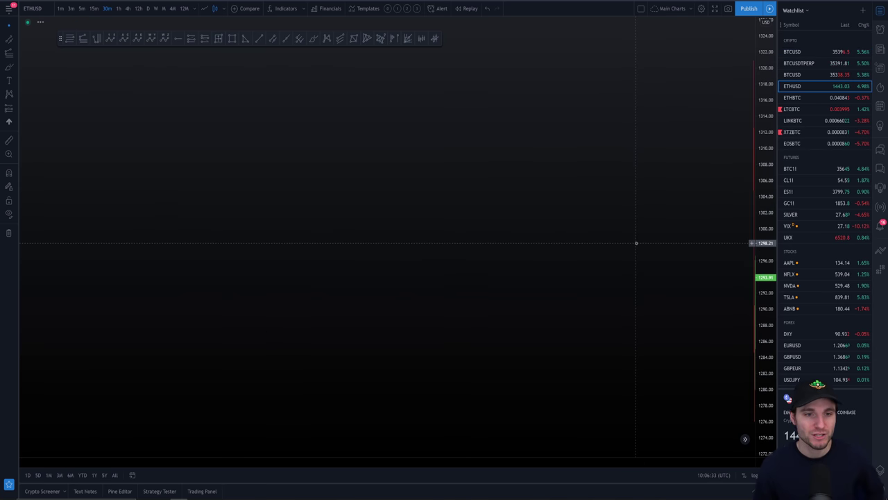
scroll(655, 238, up, 5)
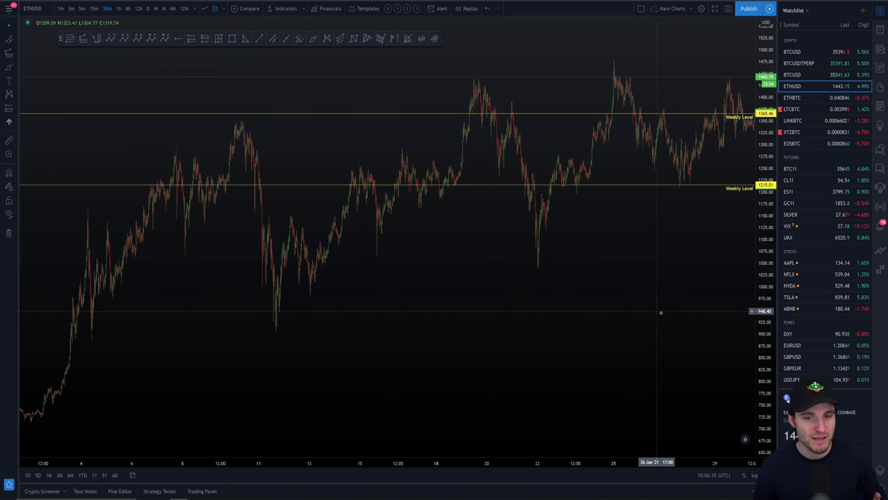
scroll(661, 312, up, 5)
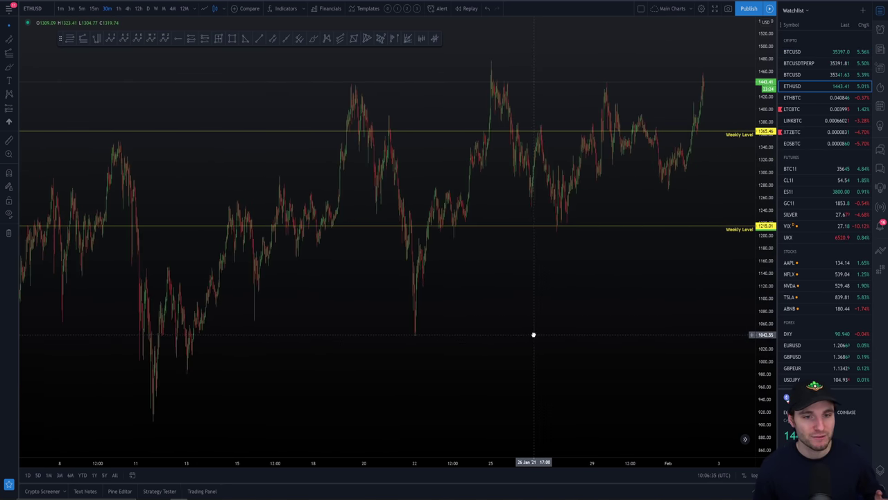
Brush a path along the ETHUSD swings from 18 January up beyond the 2 February high, and delete the drawing
click(313, 41)
mouse_move(204, 208)
mouse_down()
mouse_move(256, 93)
mouse_move(328, 355)
mouse_move(389, 199)
mouse_move(417, 77)
mouse_move(492, 238)
mouse_move(611, 195)
mouse_move(729, 16)
mouse_up()
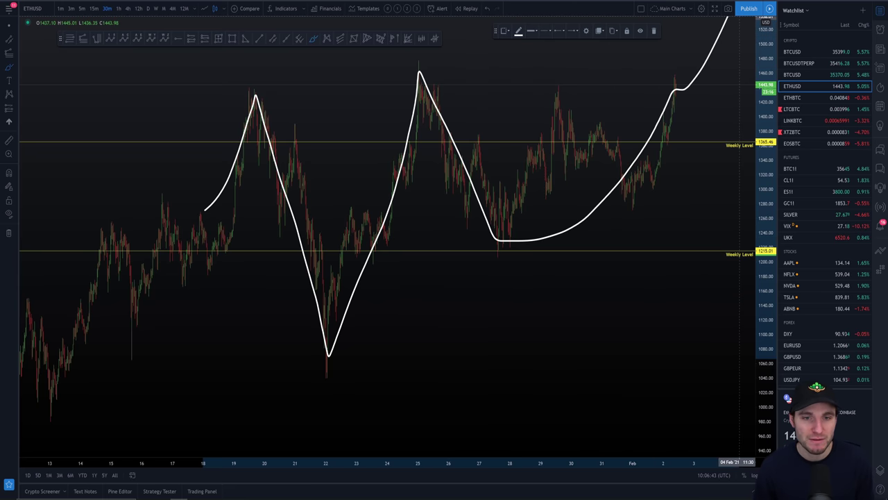
key(Delete)
drag(660, 302, 636, 317)
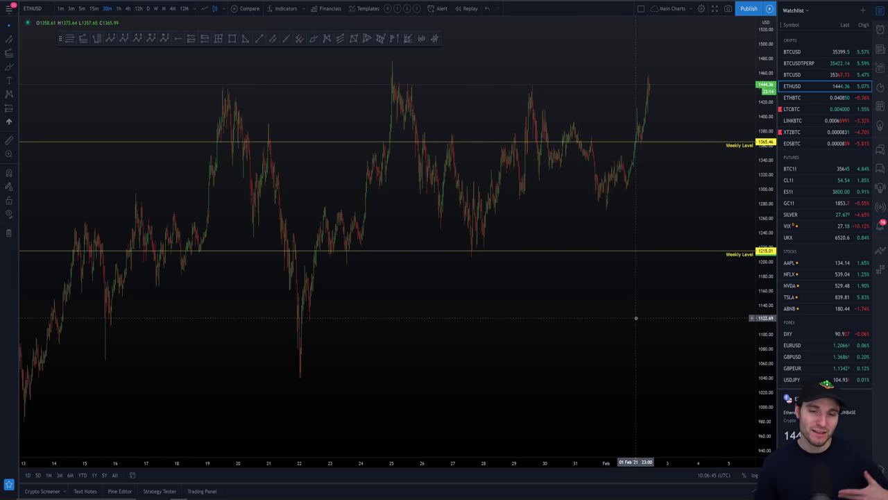
Brush an ascending triangle on ETHUSD, with rising support from the 11 January low and resistance near the 1450 highs, and undo it
scroll(635, 318, up, 1)
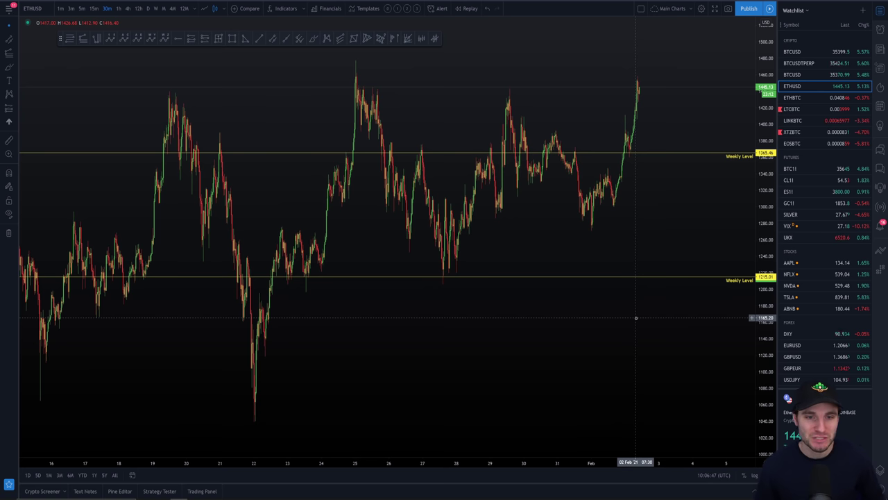
scroll(635, 317, down, 3)
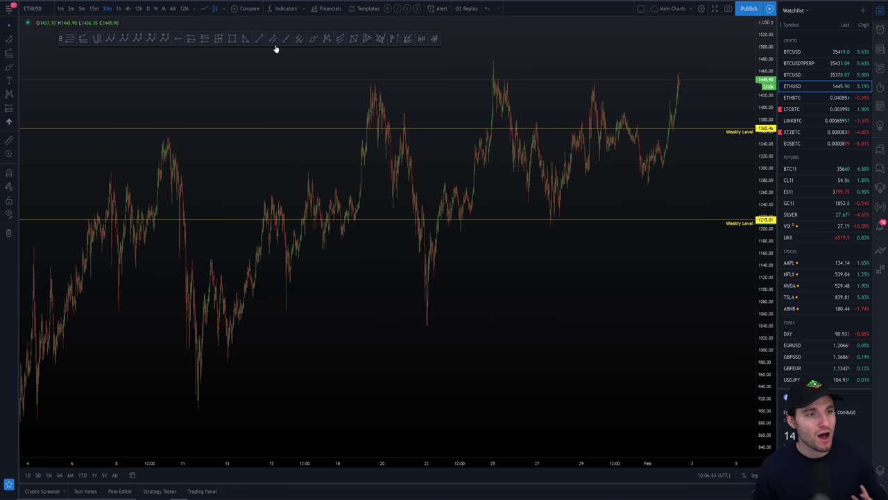
click(313, 38)
mouse_move(202, 411)
mouse_down()
mouse_move(268, 389)
mouse_move(490, 281)
mouse_move(692, 125)
mouse_move(734, 74)
mouse_move(563, 92)
mouse_move(194, 73)
mouse_up()
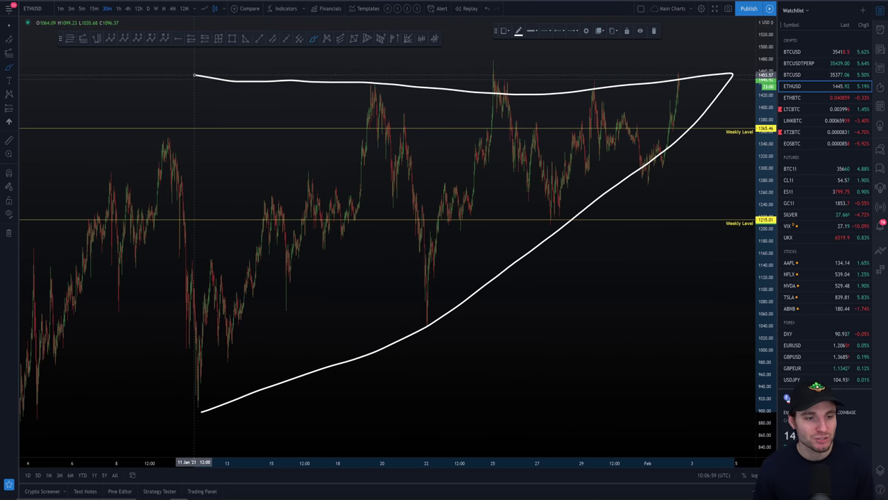
key(ctrl+z)
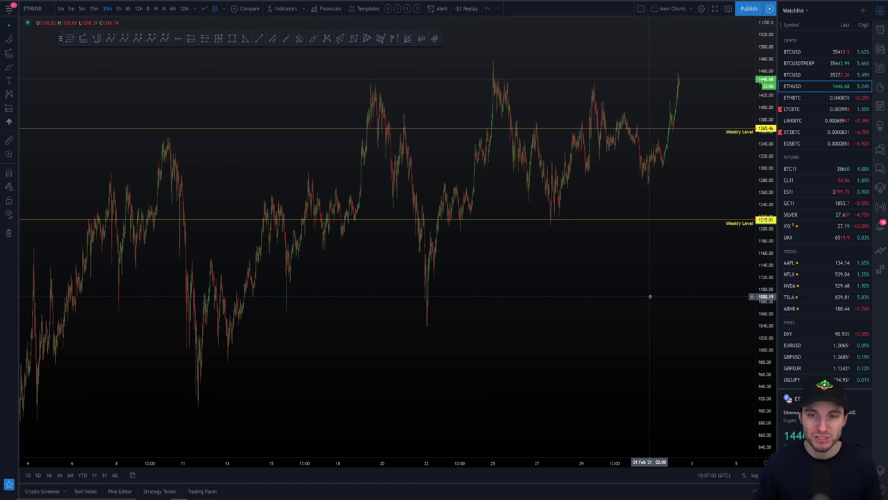
scroll(587, 297, up, 5)
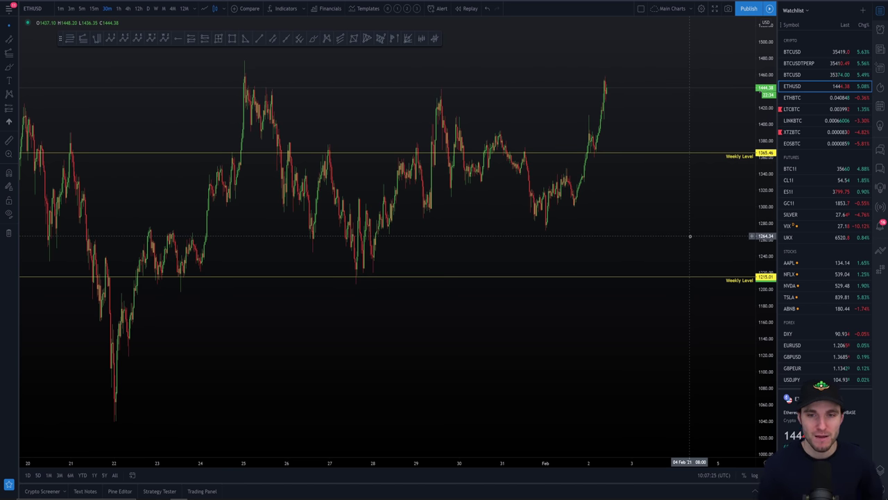
Switch the chart to ETHBTC and examine the late January and early February candles around the 0.03857 weekly level
click(792, 97)
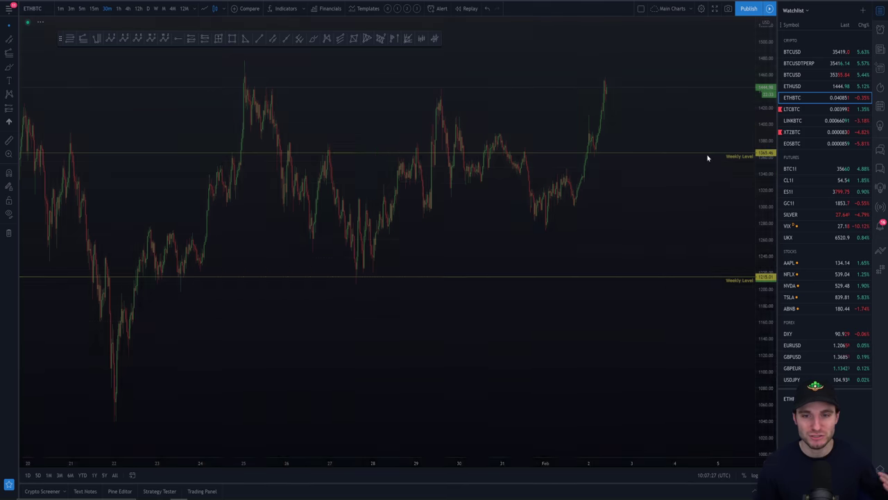
scroll(613, 368, up, 3)
scroll(605, 382, down, 3)
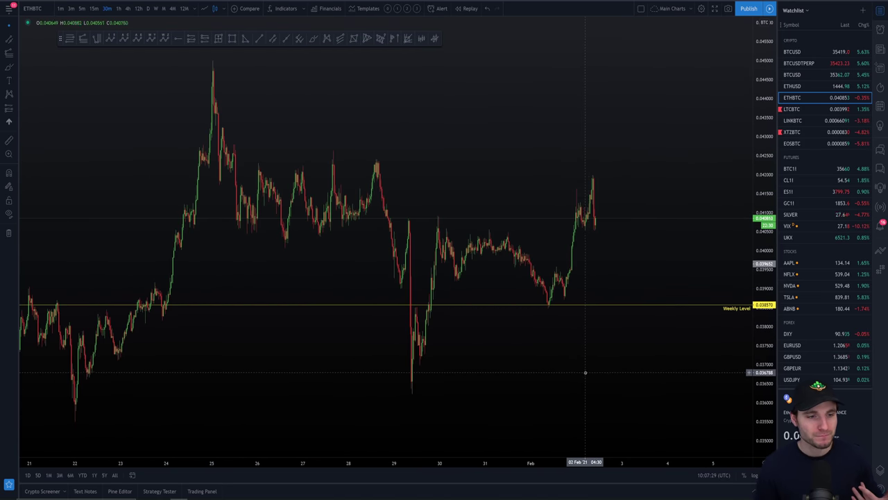
drag(613, 370, 649, 359)
scroll(649, 359, up, 5)
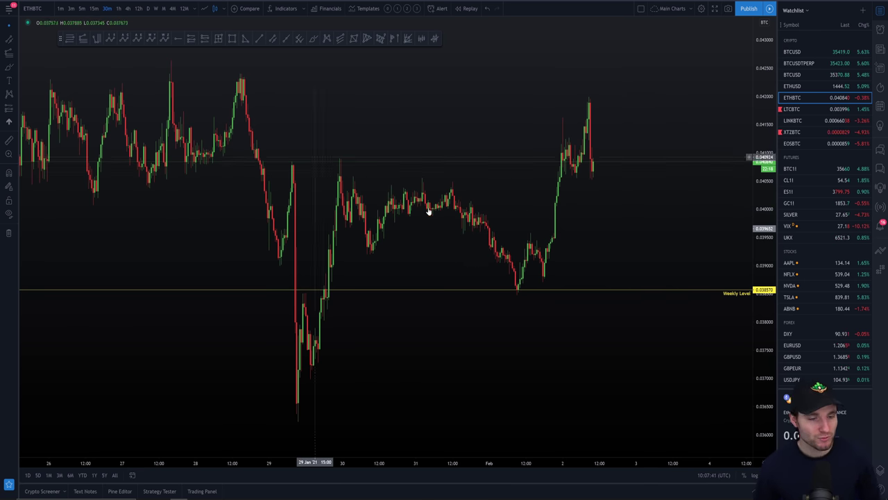
scroll(468, 211, down, 1)
scroll(468, 215, down, 1)
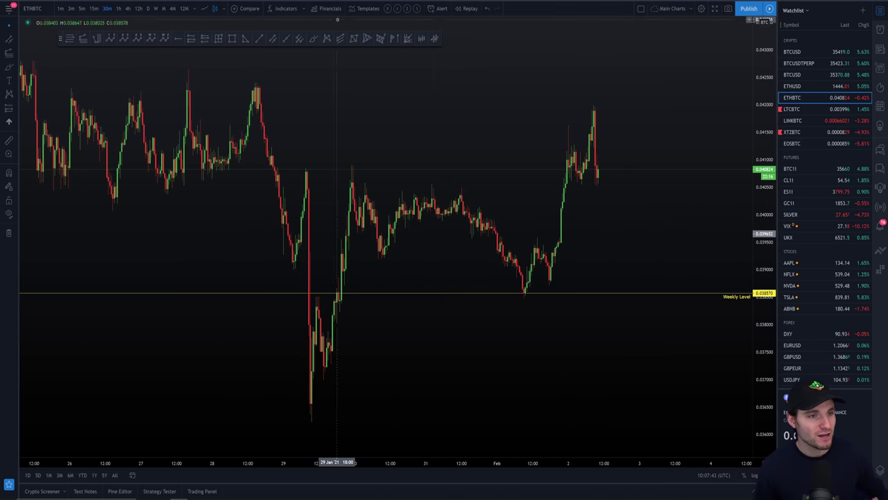
Brush a loop around the ETHBTC candles of about 26 to 28 January, and remove the drawing
click(313, 39)
mouse_move(129, 139)
mouse_down()
mouse_move(254, 123)
mouse_move(121, 104)
mouse_up()
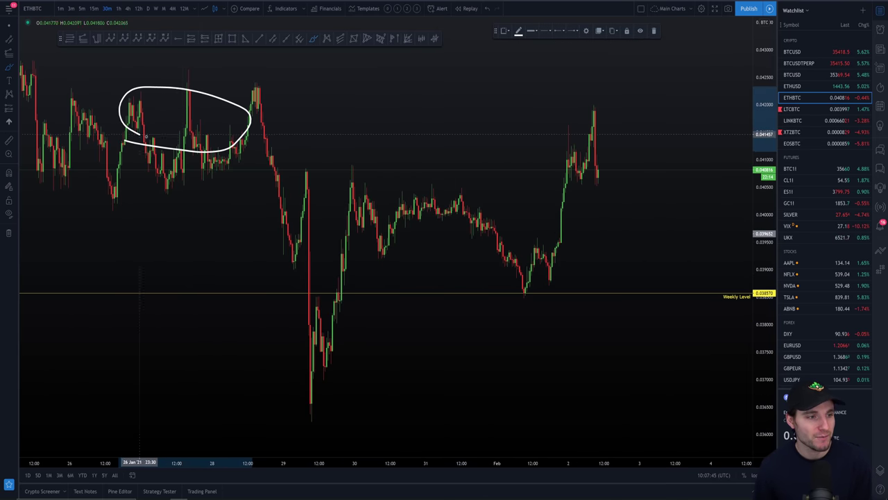
scroll(185, 136, down, 2)
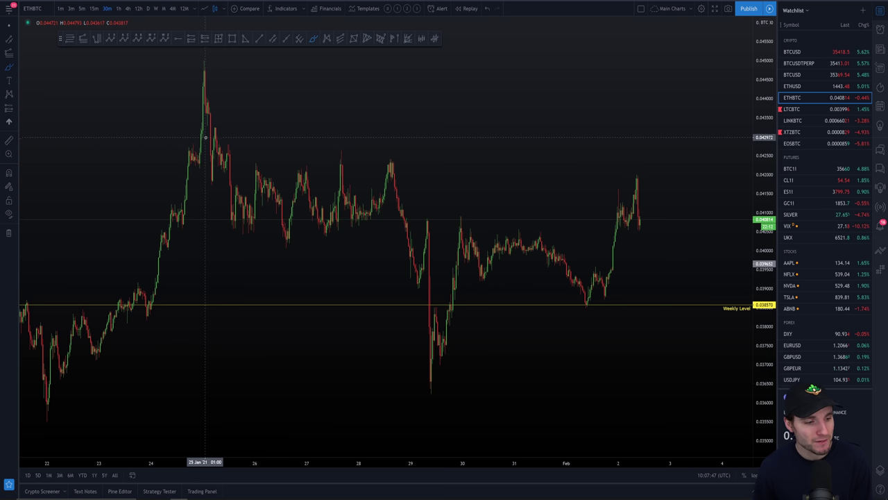
Examine the ETHBTC move from the 25 January peak down through the weekly level and back up to 2 February
scroll(353, 145, up, 1)
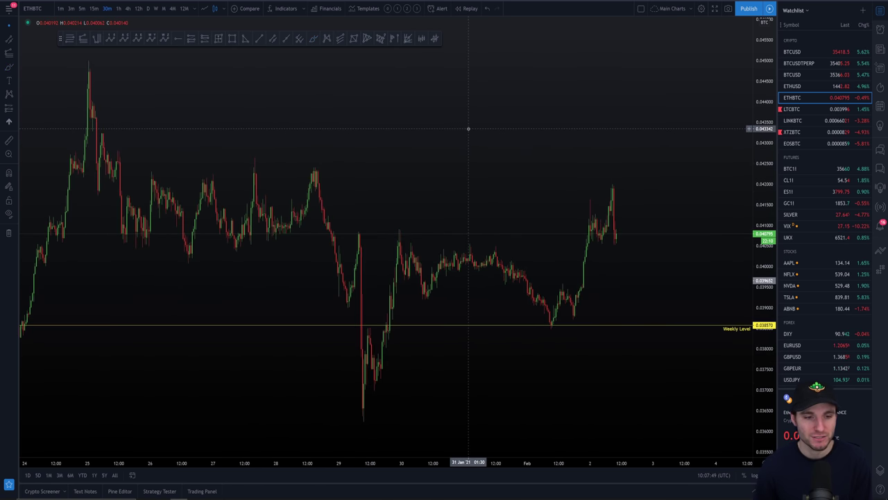
drag(470, 128, 423, 125)
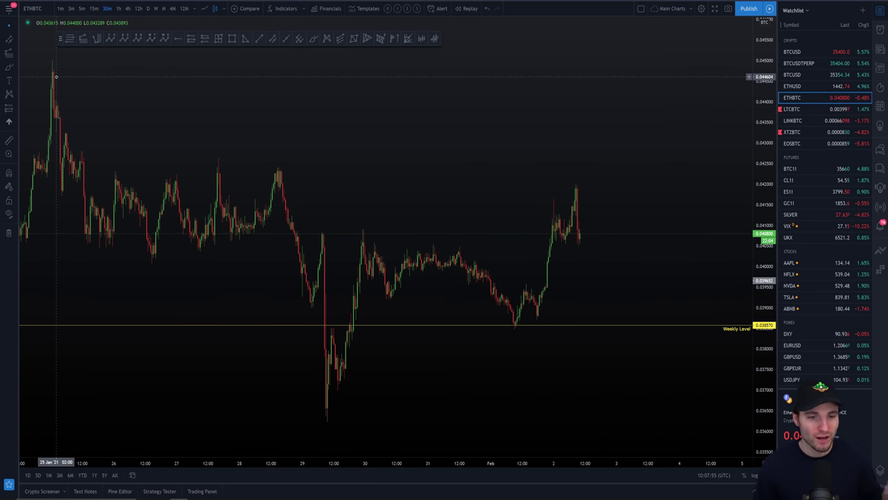
scroll(152, 125, down, 2)
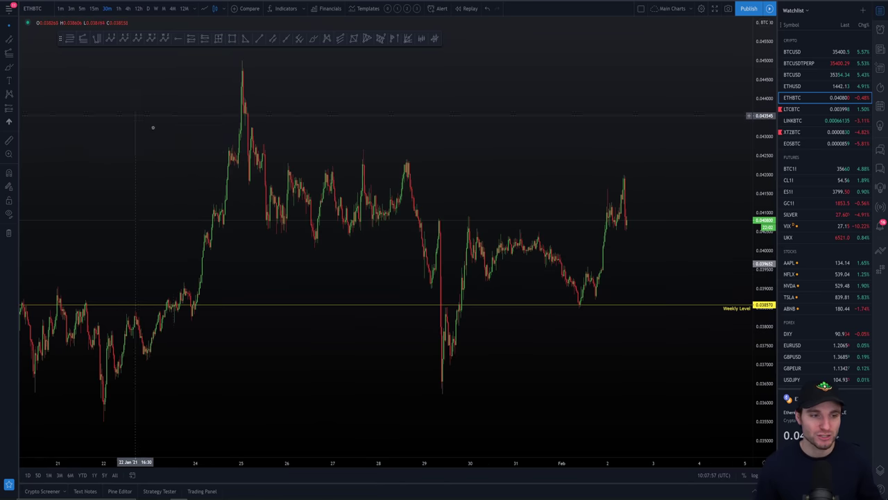
scroll(349, 182, down, 2)
scroll(364, 155, up, 2)
scroll(363, 156, up, 1)
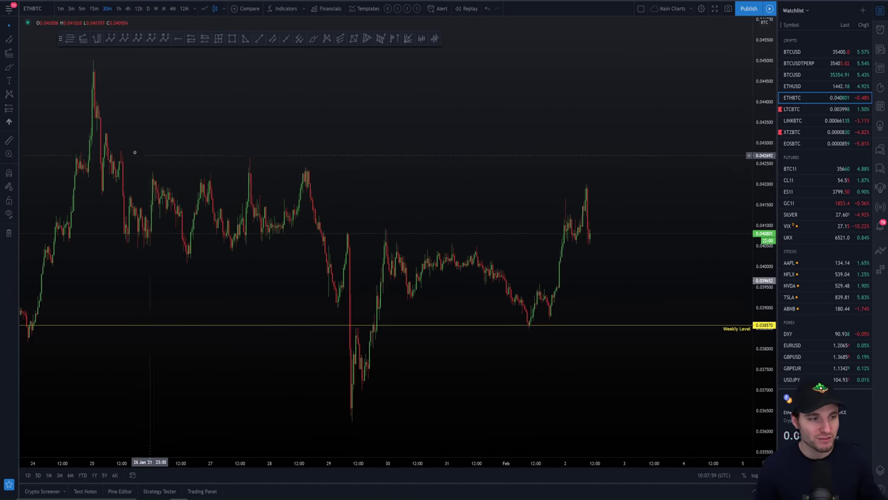
Switch to Discord and view the chart under "Still waiting for ETH to drop another 5% before buying" enlarged, closing it when done
key(alt+Tab)
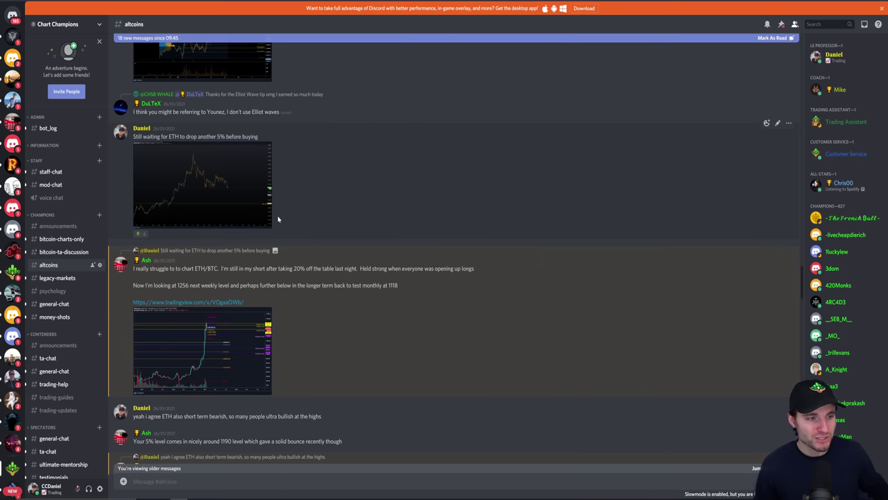
click(218, 158)
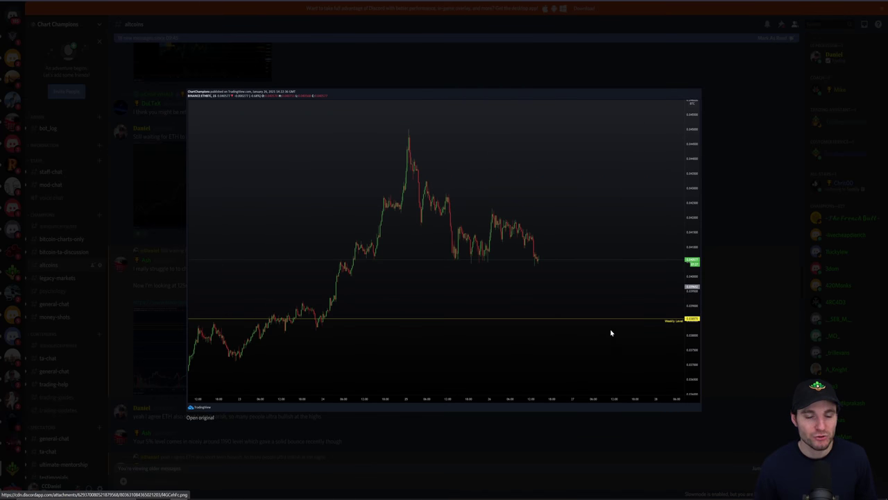
click(731, 295)
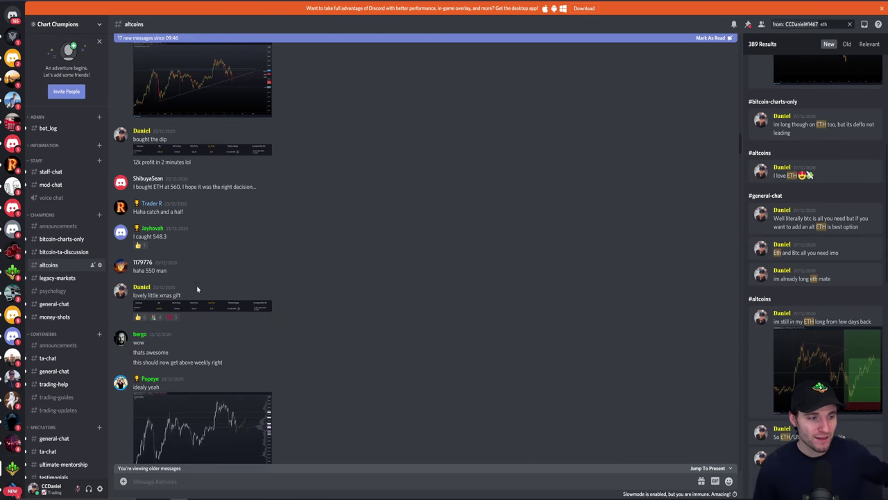
View the "lovely little xmas gift" position screenshot enlarged, close it, and reopen the chart under the message about waiting for a 5% drop
click(199, 306)
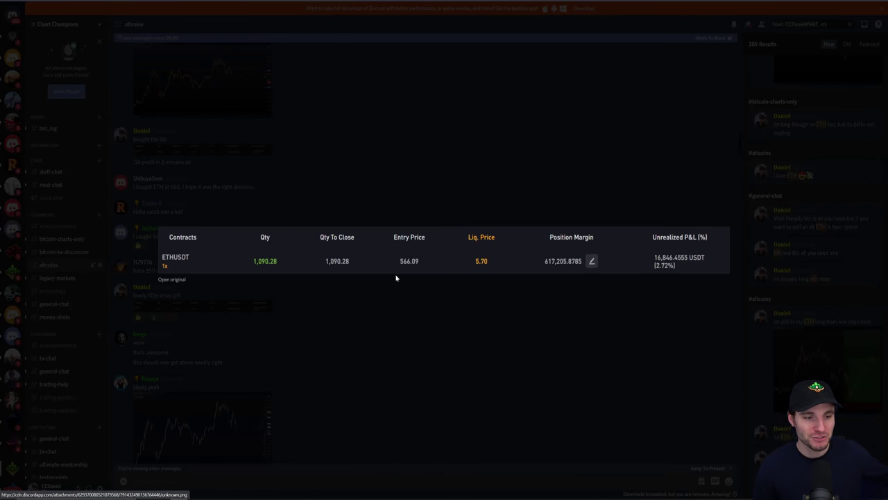
click(448, 351)
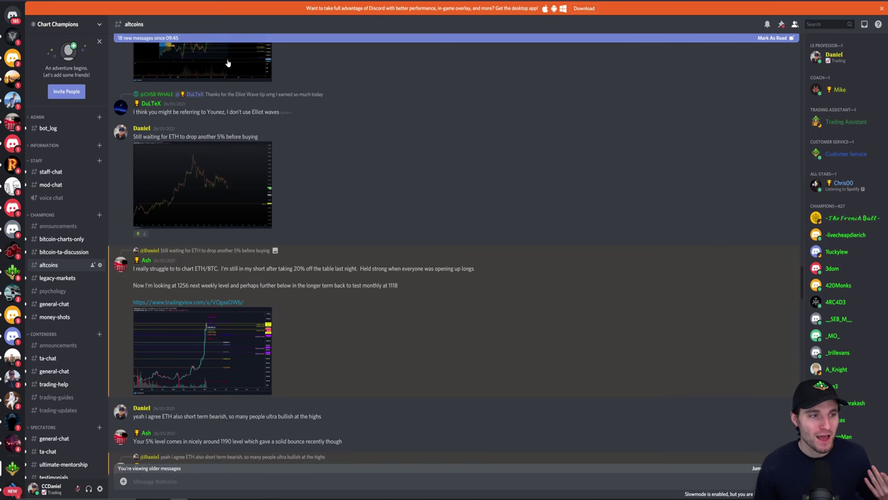
click(187, 174)
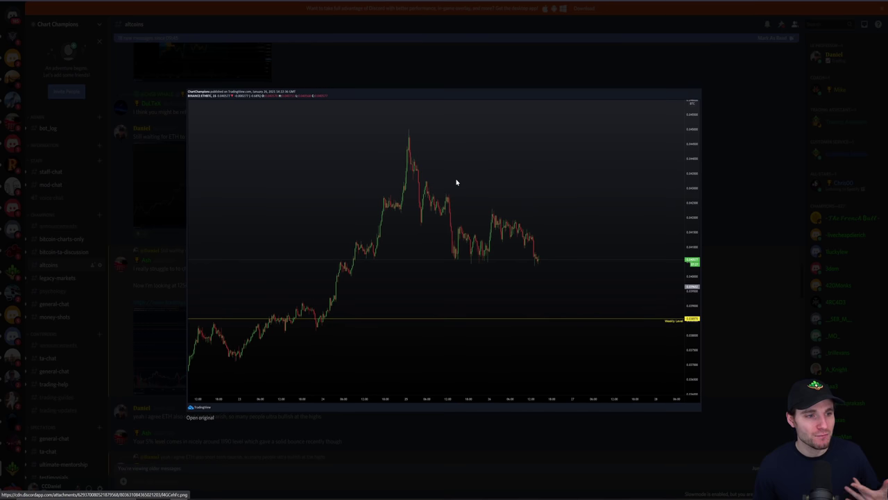
Close the enlarged chart and view the one posted under "After waiting nearly a week, I have bought ETH" enlarged
click(749, 261)
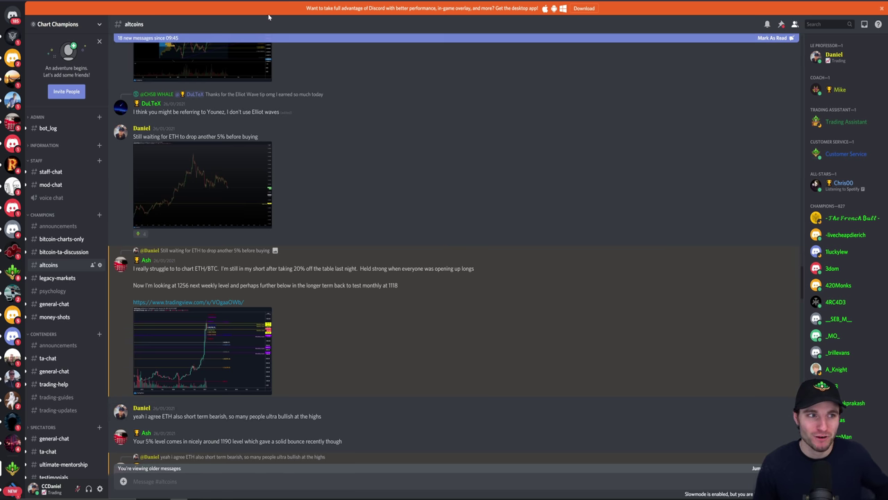
scroll(451, 249, down, 10)
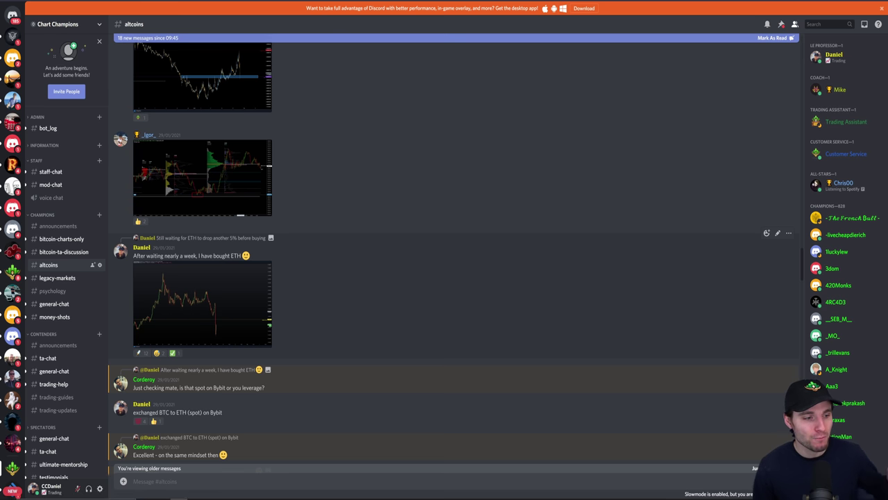
click(228, 315)
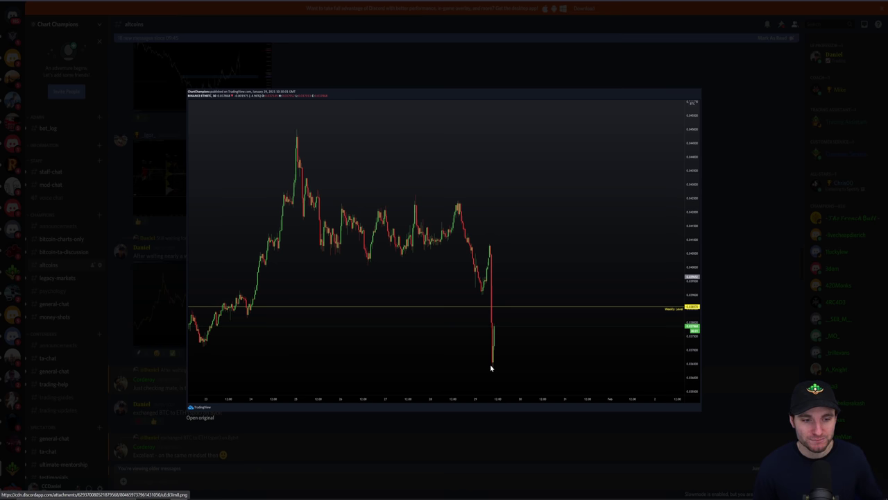
key(Escape)
Switch to TradingView, brush a V along the ETHBTC drop and recovery of 29 to 30 January, and remove the drawing
key(alt+Tab)
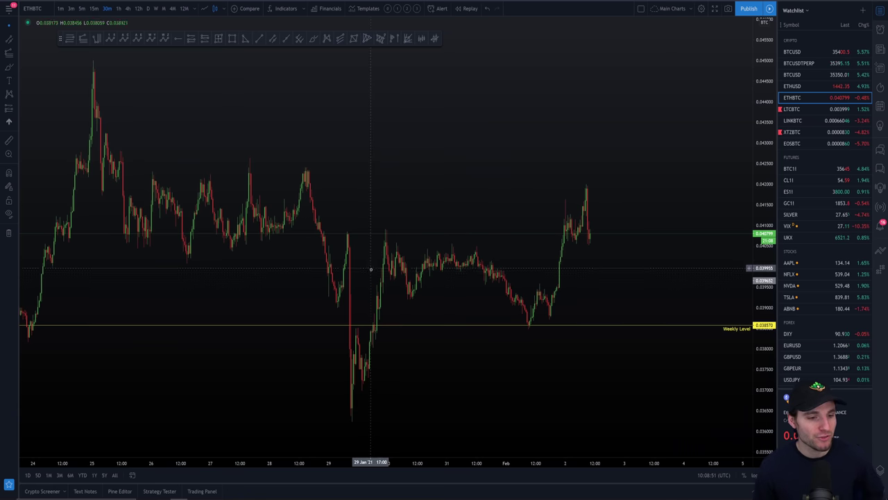
click(313, 40)
scroll(258, 208, up, 2)
mouse_move(187, 149)
mouse_down()
mouse_move(215, 287)
mouse_move(219, 409)
mouse_move(276, 175)
mouse_up()
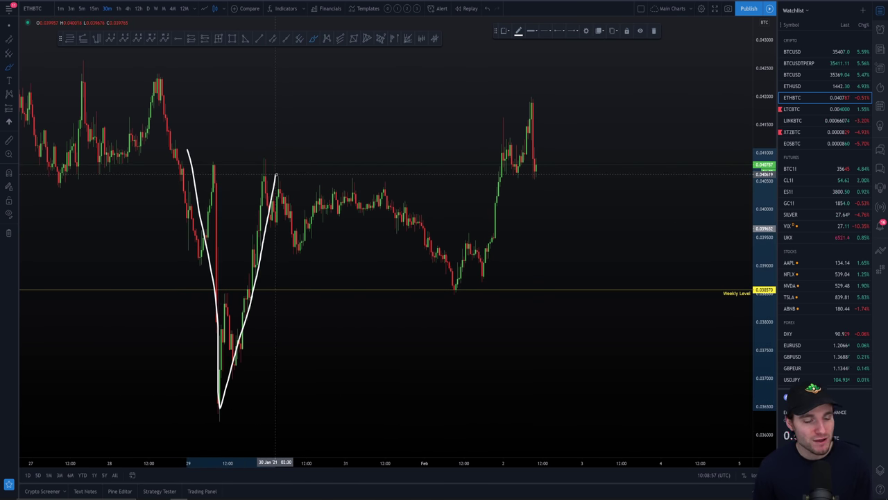
key(ctrl+z)
Brush a loop around the ETHBTC retest of the weekly level on 1 February, and remove the drawing
scroll(292, 208, up, 3)
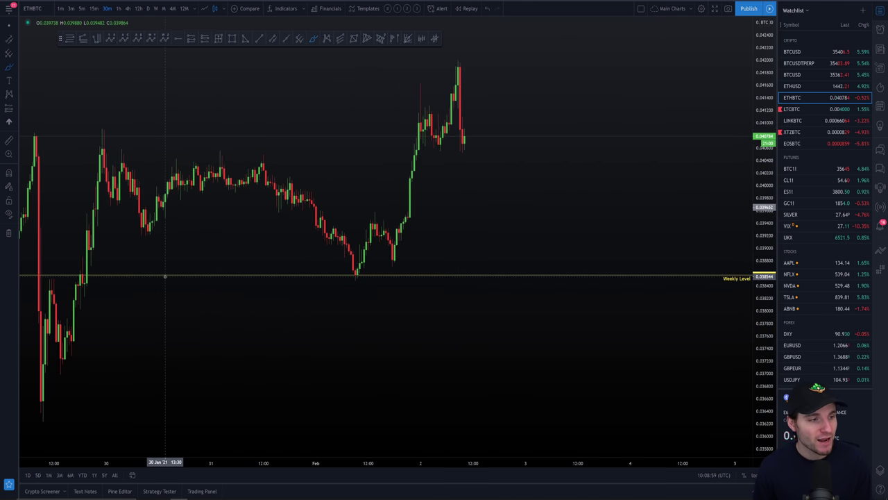
mouse_move(387, 271)
mouse_down()
mouse_move(331, 270)
mouse_move(390, 276)
mouse_move(370, 261)
mouse_up()
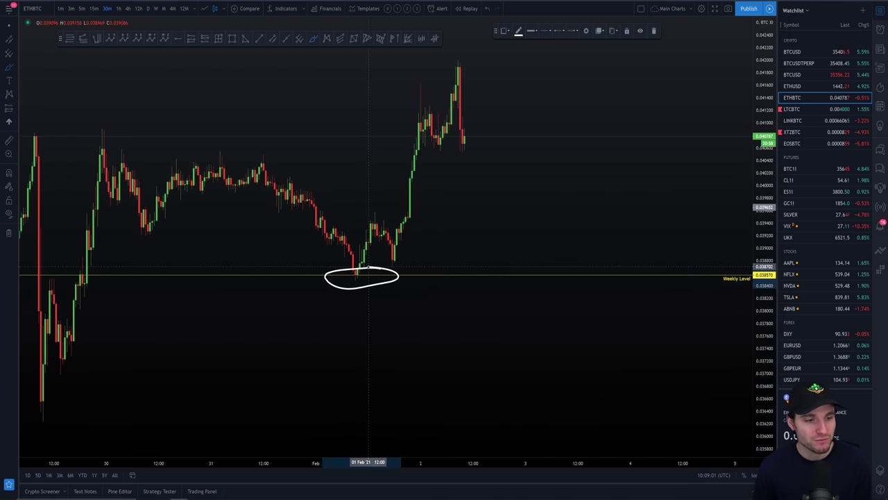
key(ctrl+z)
Brush lines along the upper and lower edges of the ETHBTC range of about 30 January to 1 February
drag(108, 144, 303, 154)
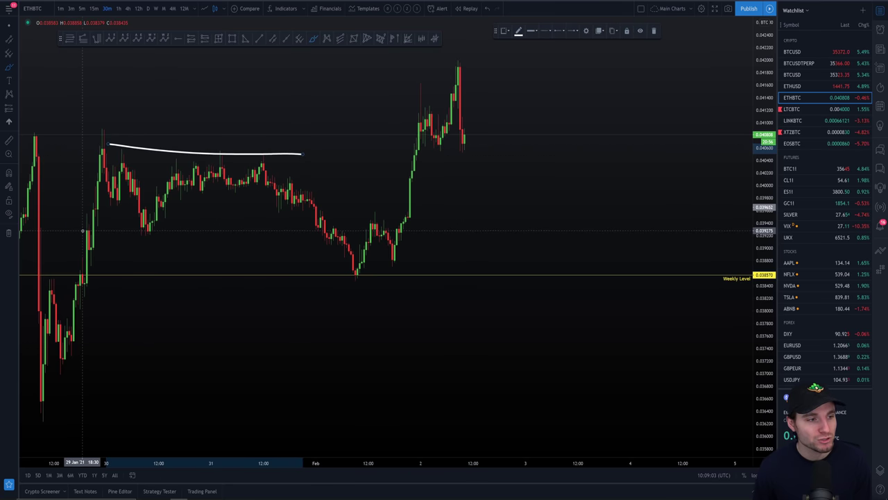
drag(98, 231, 318, 226)
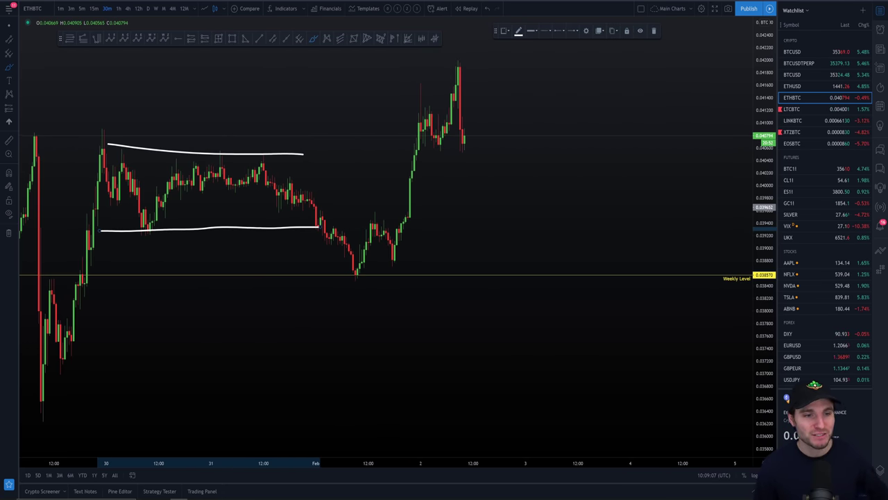
Switch to Discord, close the open chart, and view the ETHBTC post with the hand-drawn bounce off the weekly level enlarged, closing it when done
key(alt+Tab)
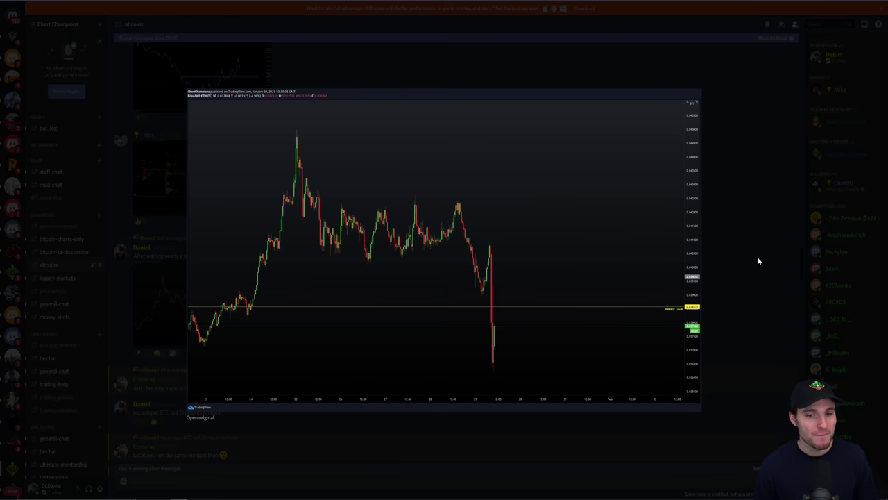
click(759, 261)
scroll(299, 200, up, 3)
click(234, 217)
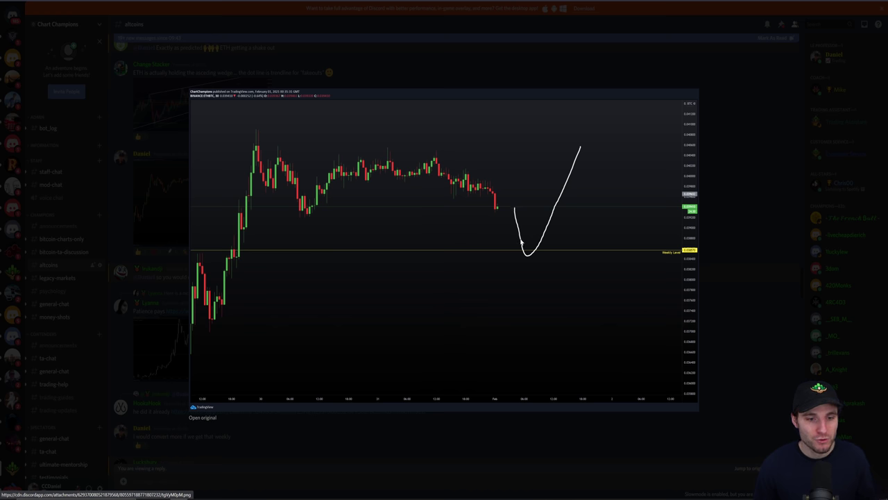
click(741, 160)
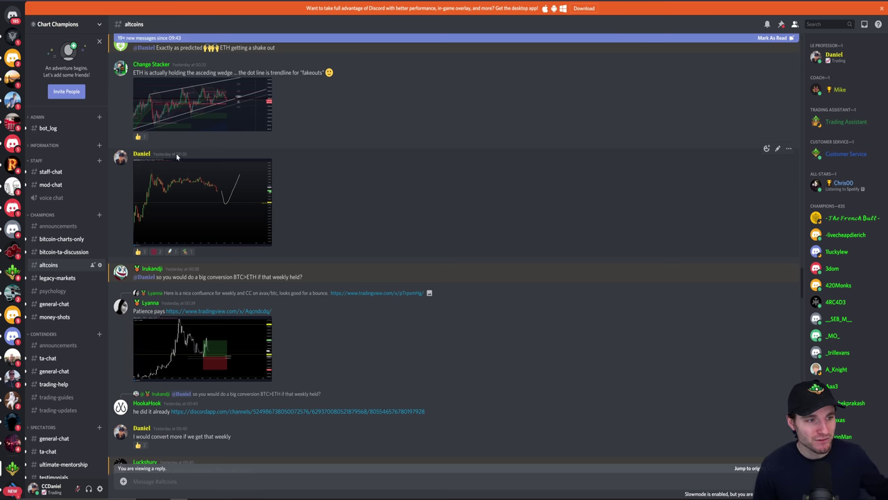
Enlarge the hand-drawn ETHBTC projection twice more to examine its publication date and its path to the weekly level, closing it each time
click(228, 217)
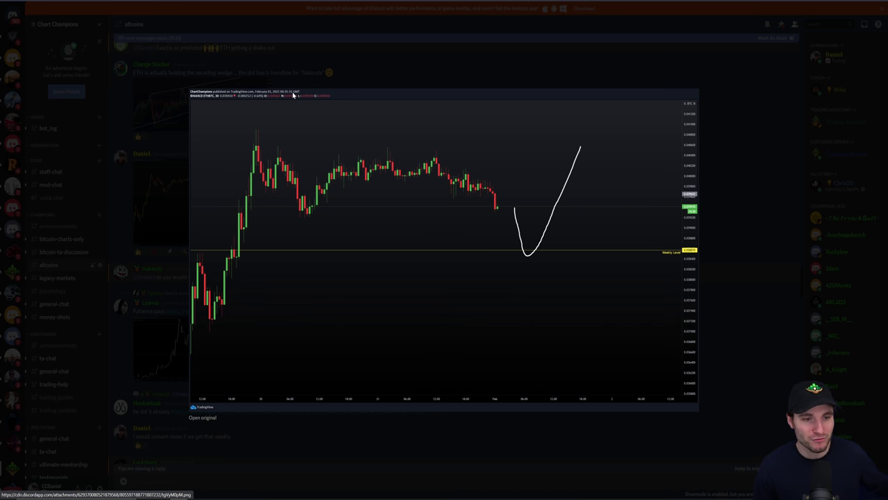
click(405, 72)
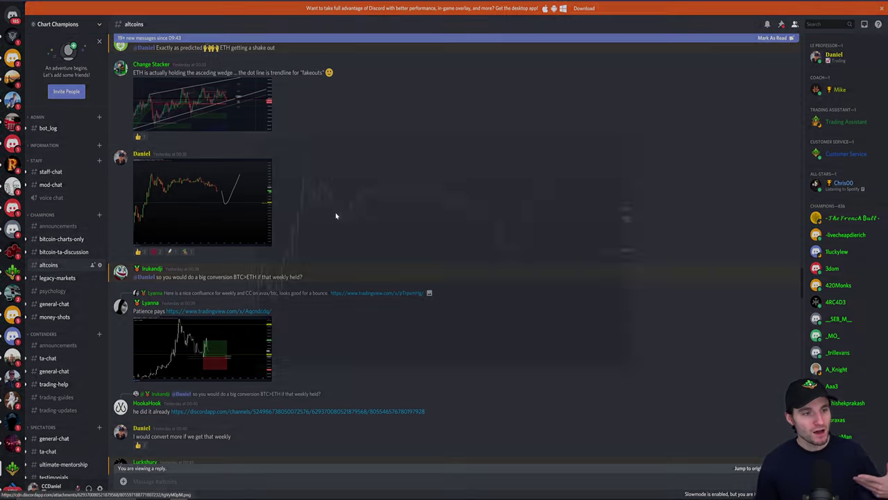
click(267, 215)
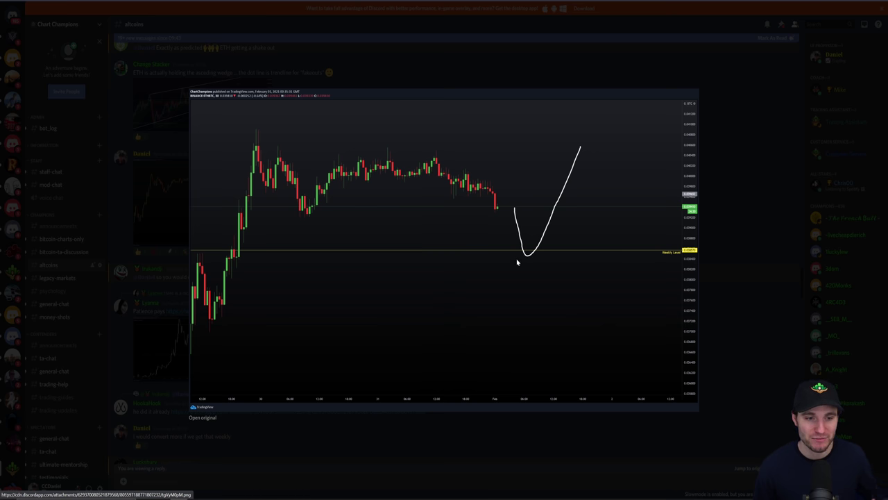
click(732, 144)
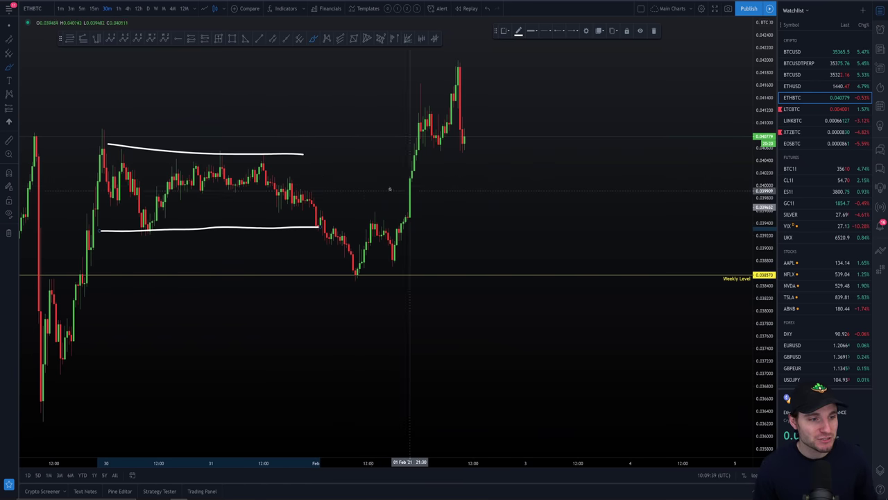
Delete both brush lines marking the upper and lower edges of the ETHBTC range
key(Delete)
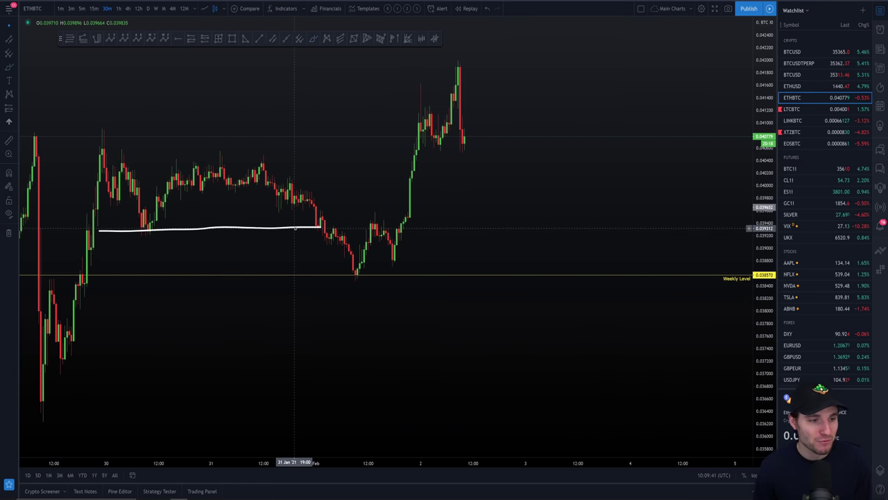
click(292, 226)
key(Delete)
Compare the latest ETHBTC candles with the projected bounce by revisiting the drawn chart in Discord
scroll(552, 267, up, 3)
scroll(552, 267, down, 1)
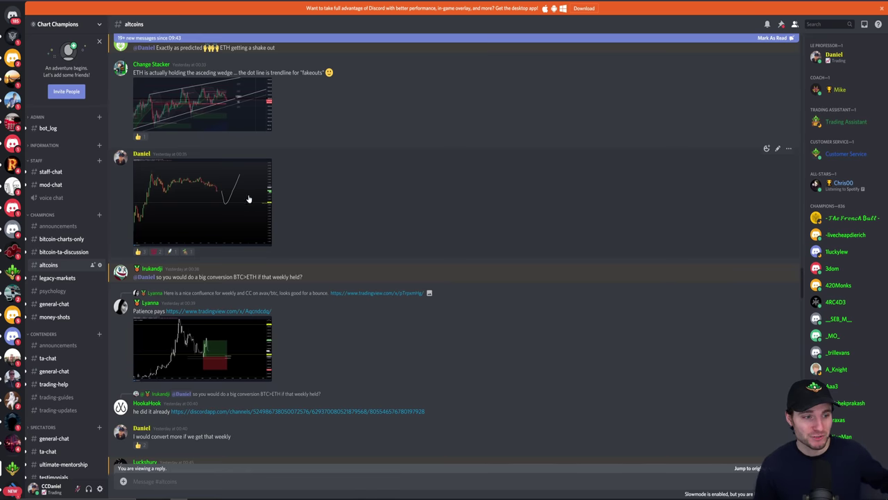
click(249, 199)
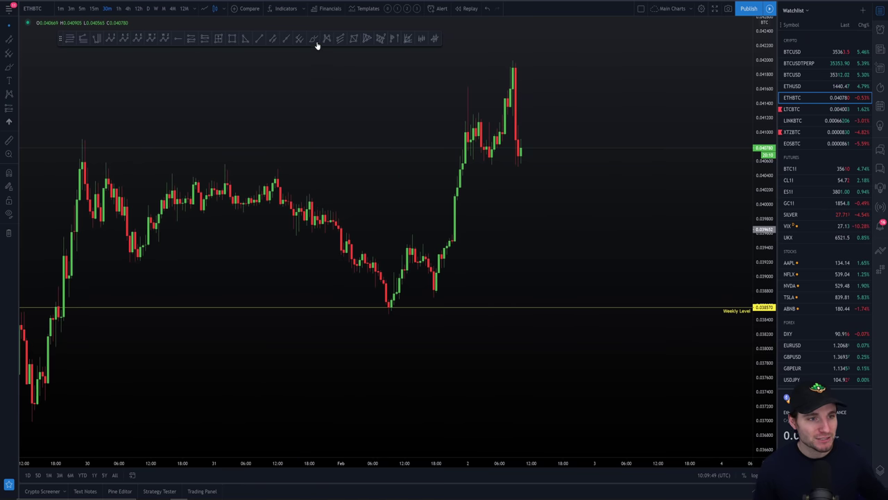
Brush a curve on TradingView along the ETHBTC fall to the weekly level and the rally to 2 February, and remove it
mouse_move(334, 216)
mouse_down()
mouse_move(383, 310)
mouse_move(393, 311)
mouse_move(438, 247)
mouse_move(514, 71)
mouse_up()
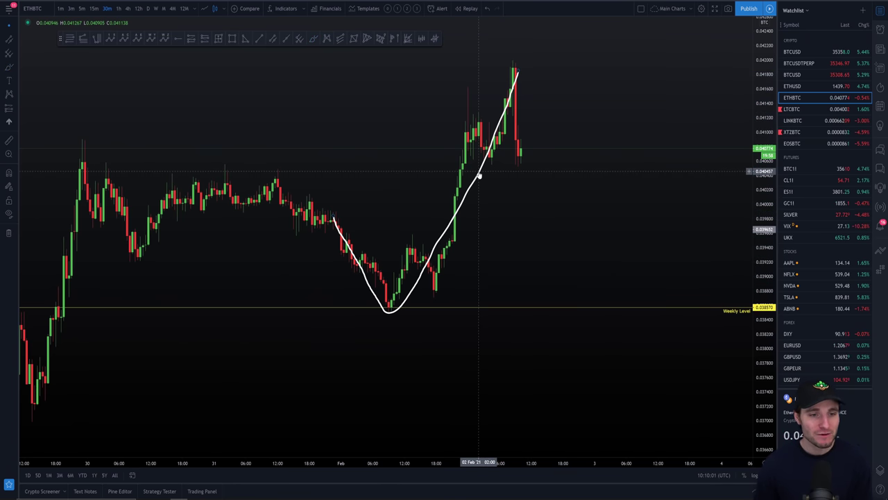
key(ctrl+z)
scroll(581, 229, down, 2)
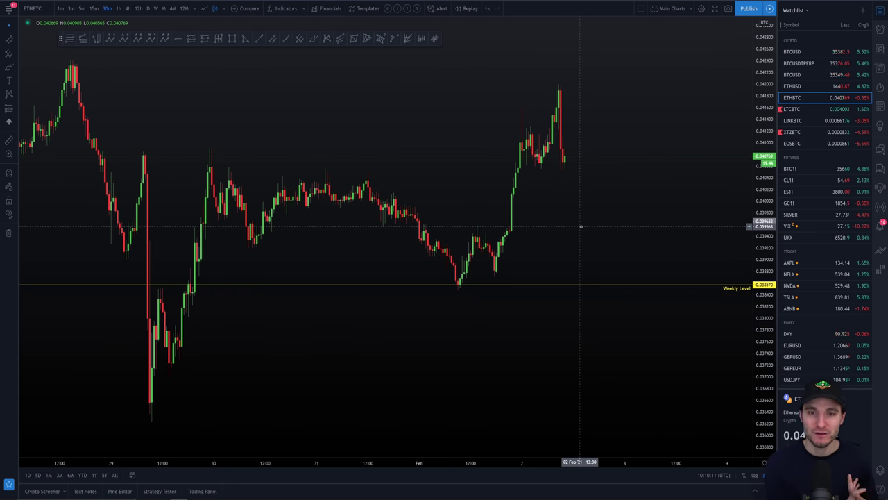
Switch briefly to ETHUSD and back to ETHBTC, and measure the decline from the 25 January peak to the 29 January low
click(819, 86)
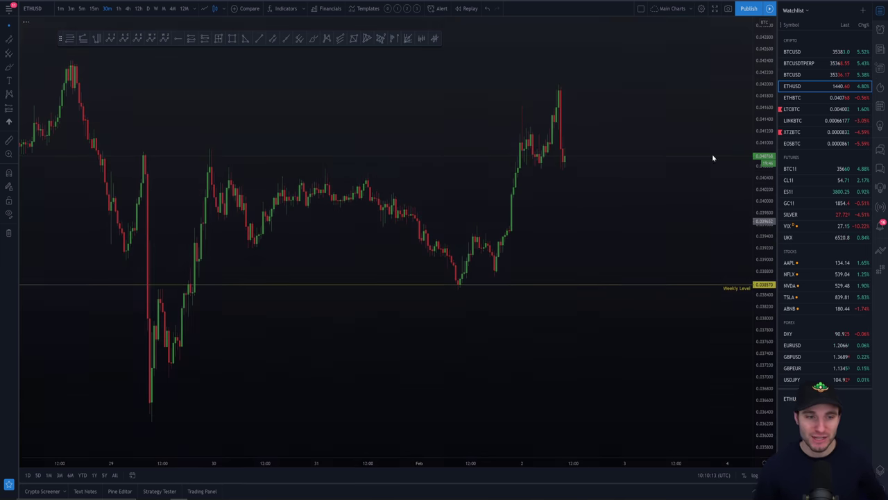
click(805, 97)
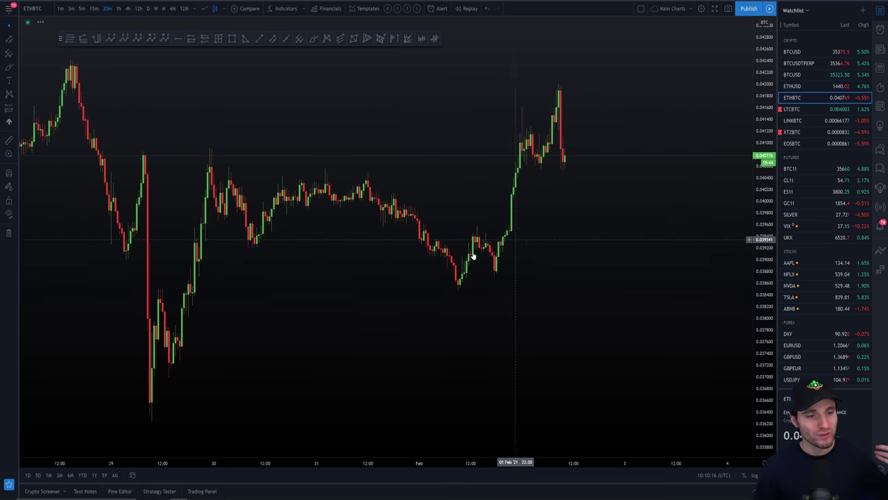
scroll(159, 194, down, 2)
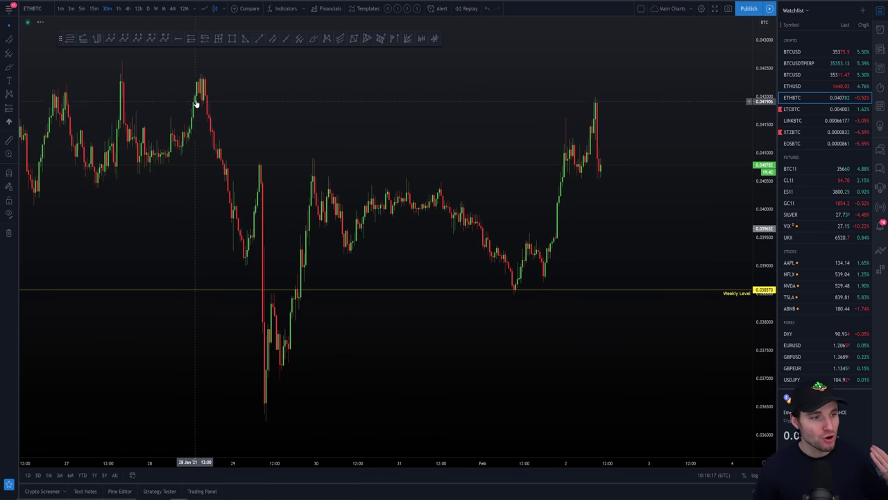
scroll(159, 194, down, 3)
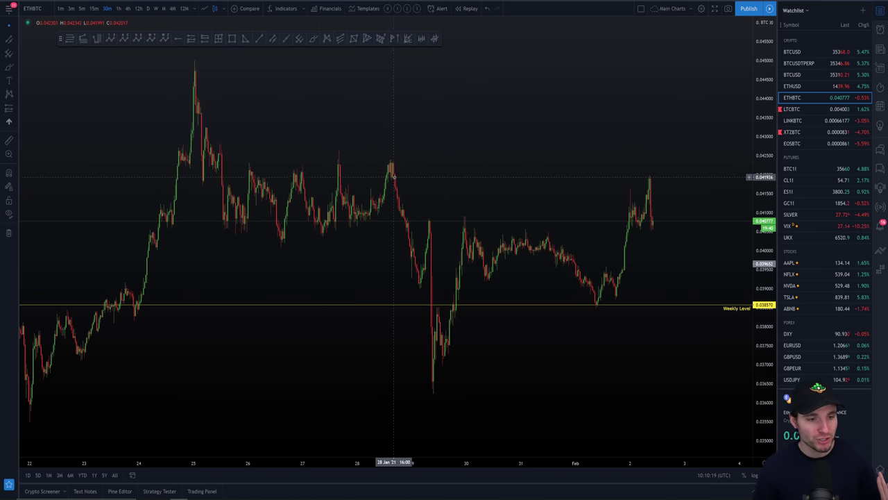
shift+click(215, 61)
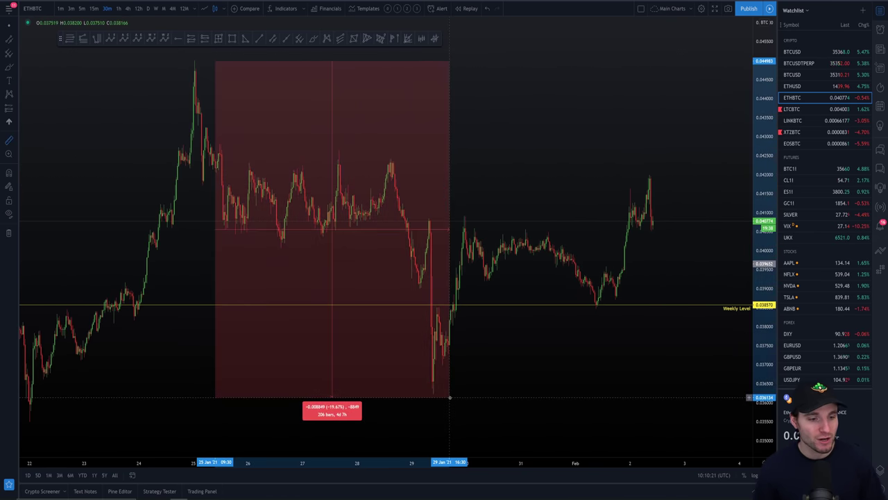
click(452, 396)
Measure the ETHBTC rally from the weekly level low on 1 February to the 2 February high
scroll(487, 404, up, 2)
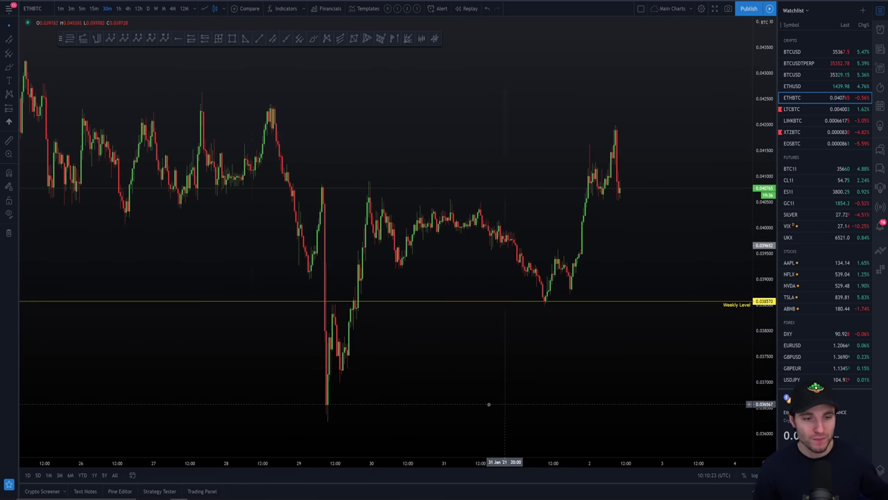
scroll(472, 222, up, 1)
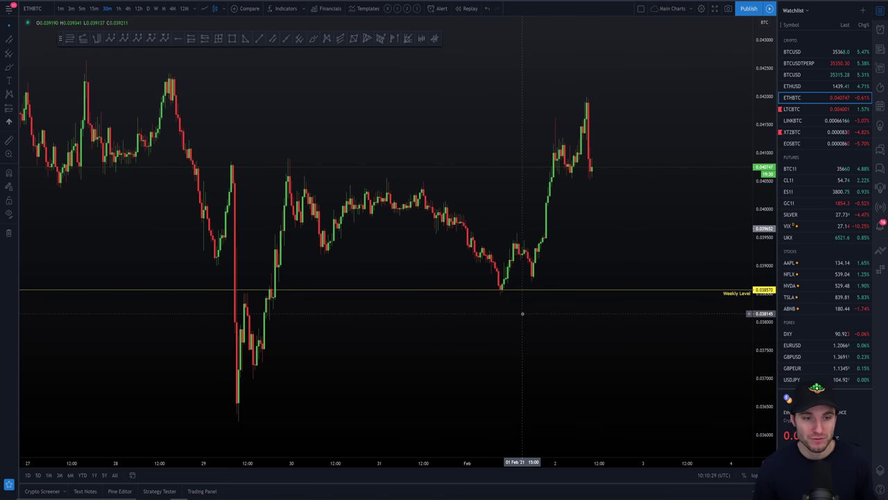
shift+click(513, 296)
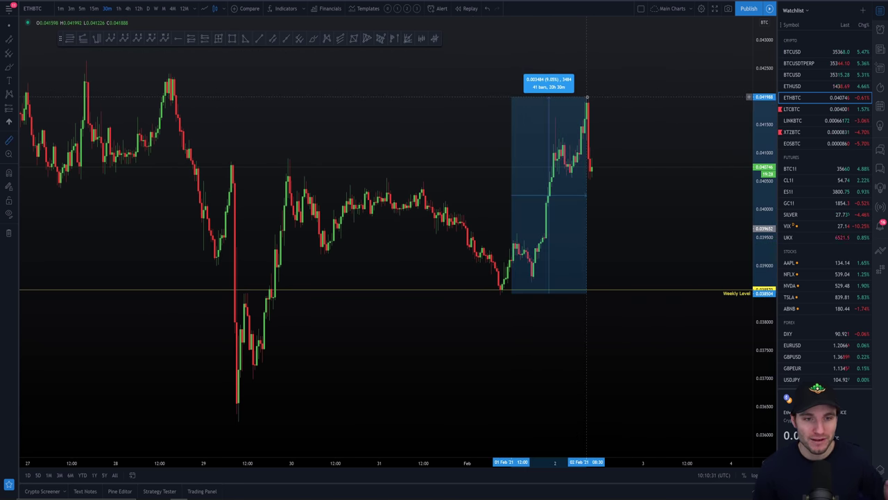
click(587, 98)
Show ETHUSD on the daily timeframe, with empty price space above the current candles
scroll(634, 149, up, 5)
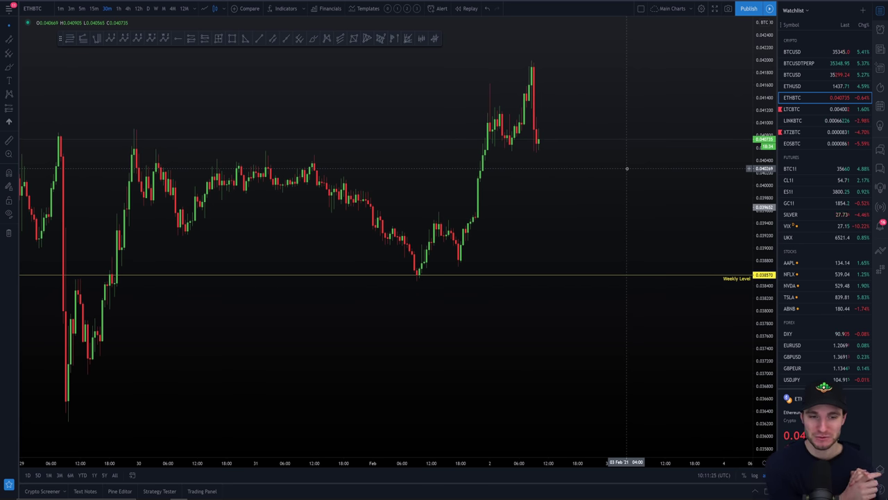
scroll(627, 167, down, 2)
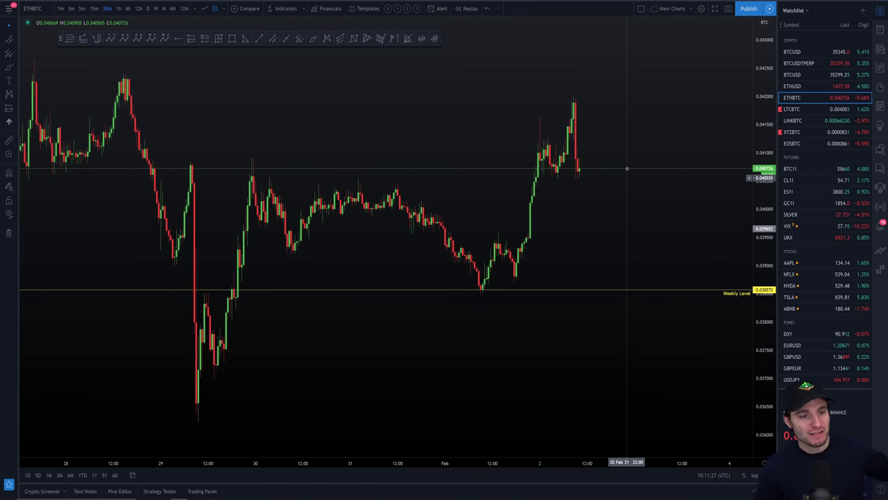
click(802, 86)
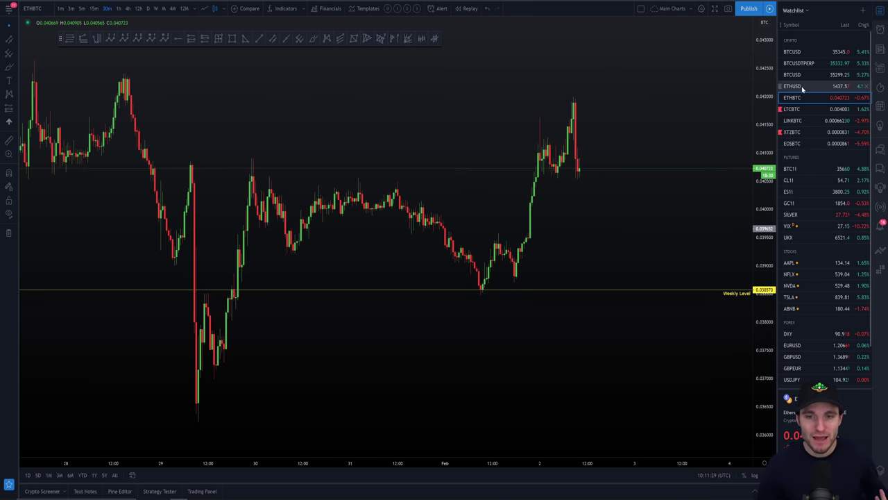
scroll(630, 185, down, 2)
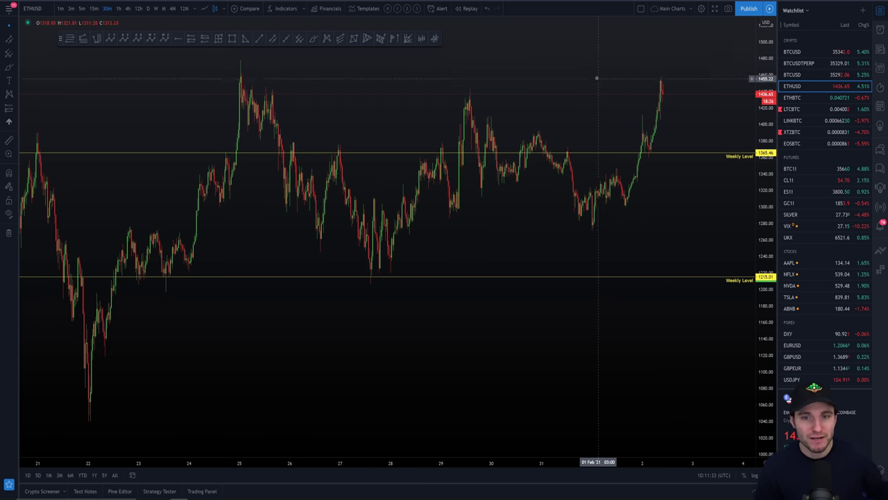
click(148, 8)
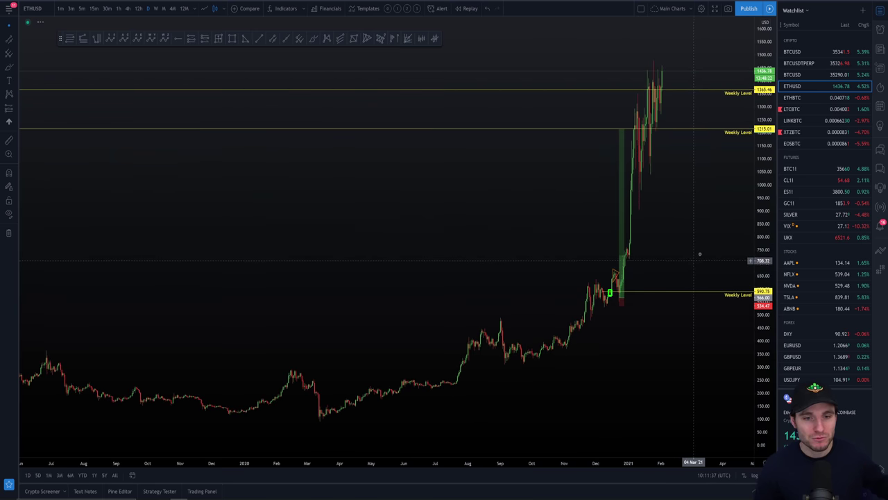
drag(698, 254, 682, 475)
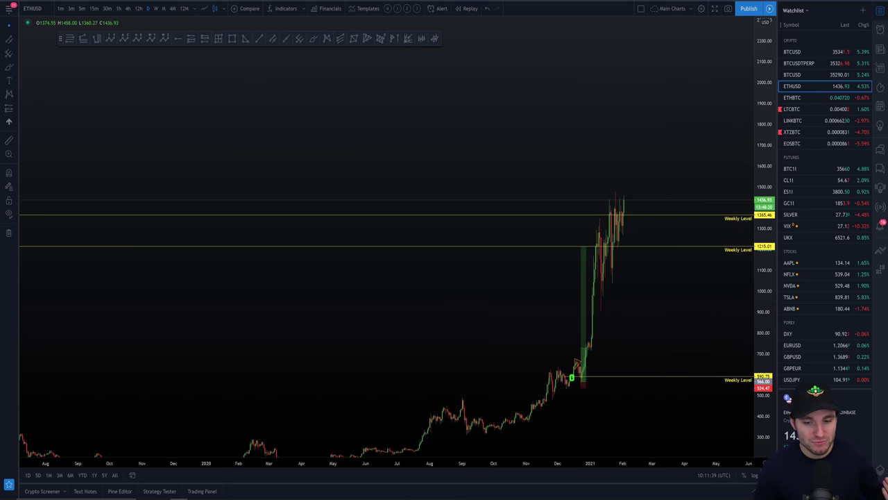
Show the full ETHUSD price history on the 4-month timeframe, with the price scale reset
key(alt+r)
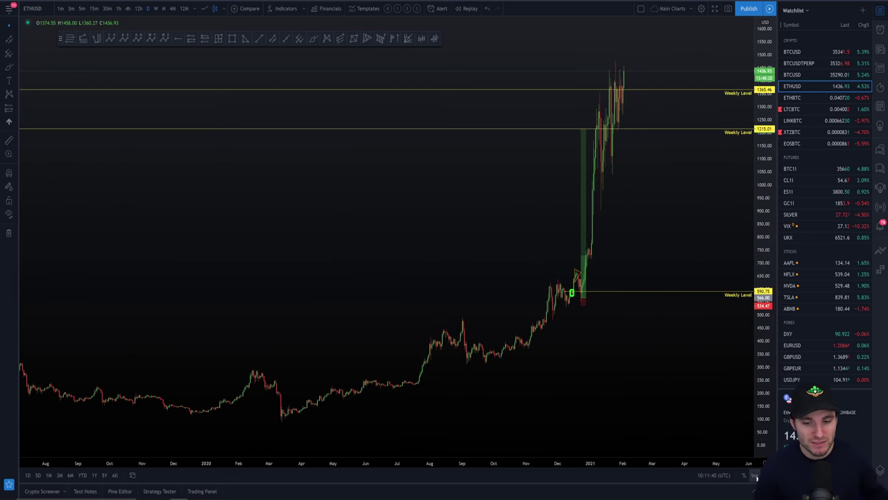
click(173, 10)
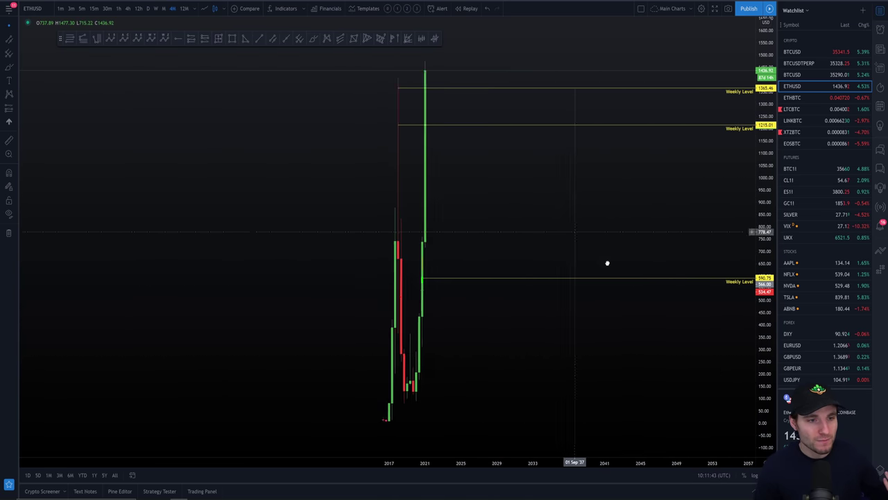
scroll(652, 351, up, 3)
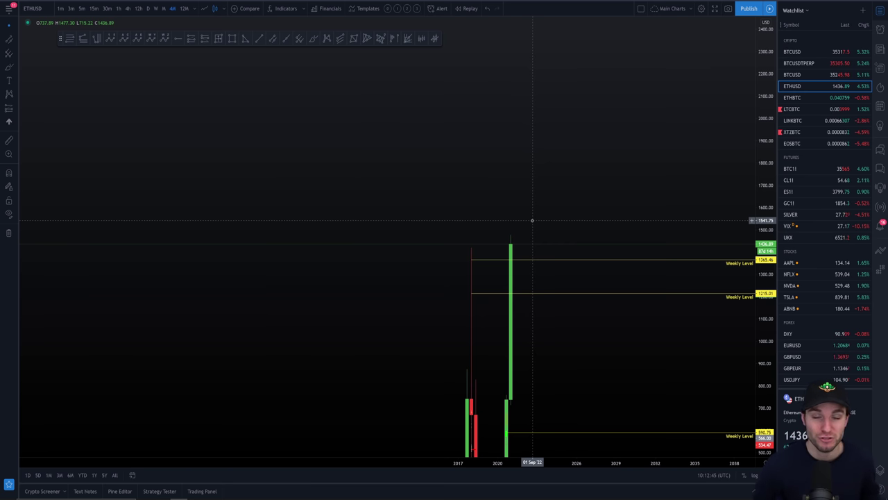
key(alt+r)
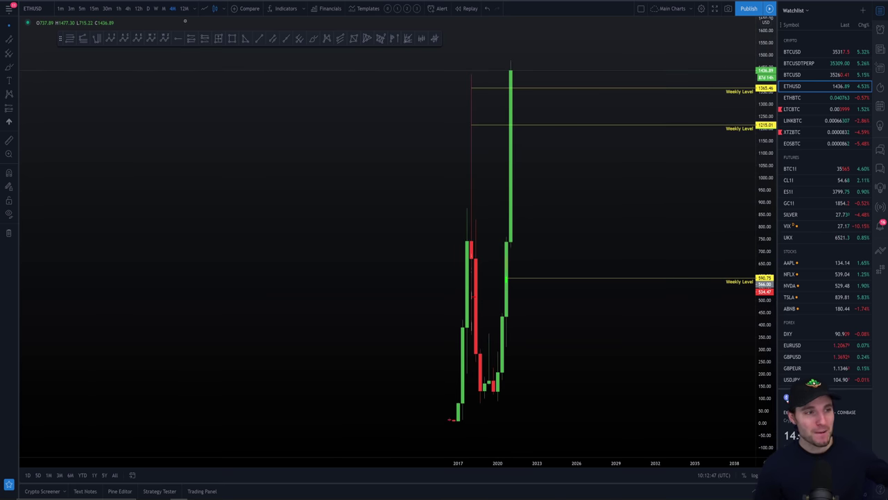
Review ETHUSD on the 4-hour timeframe and compare it with ETHBTC back to late December 2020
click(127, 9)
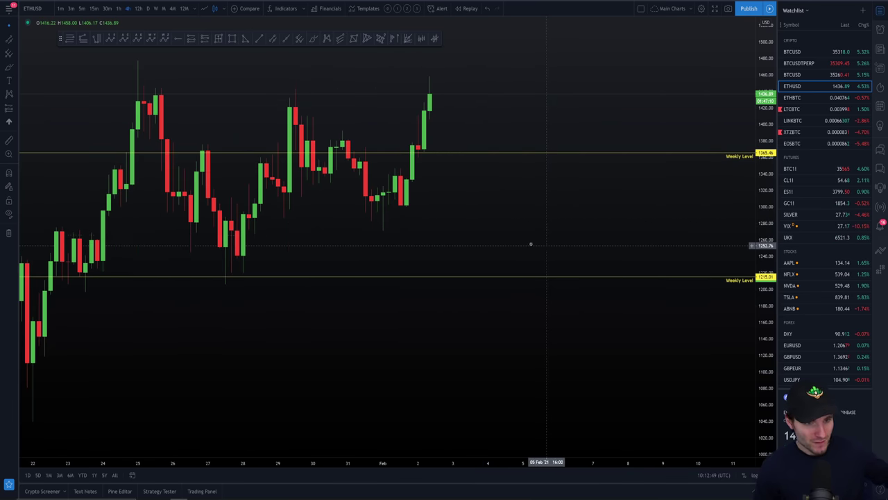
scroll(531, 244, left, 5)
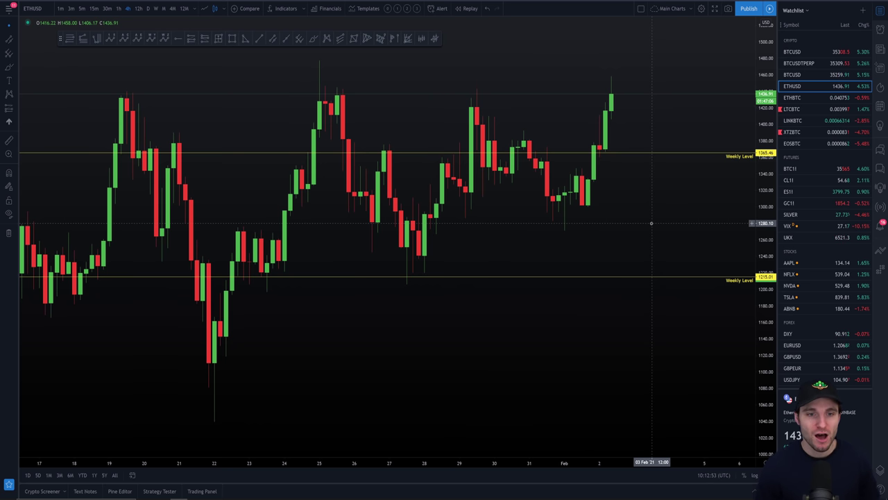
click(792, 97)
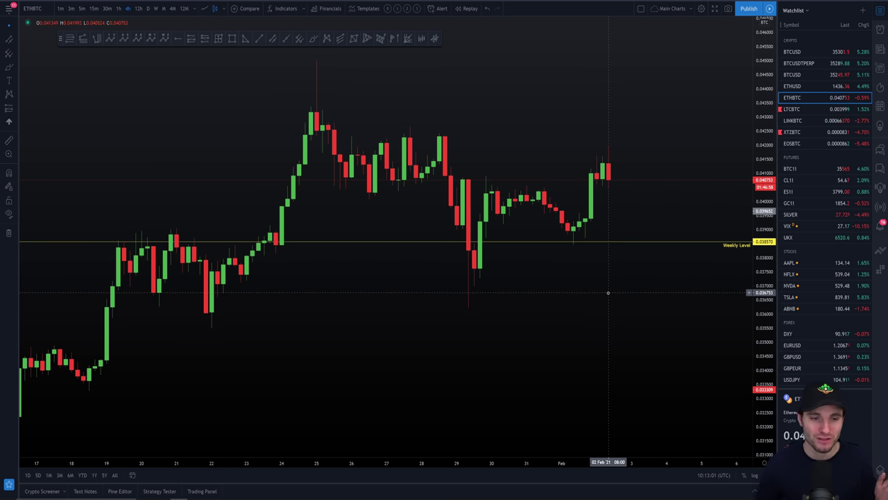
scroll(603, 298, down, 5)
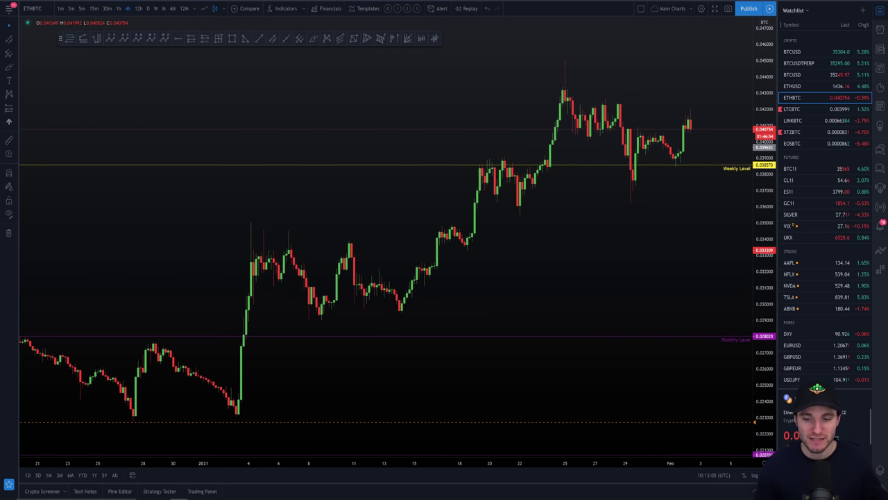
Hide the Long Position drawing on ETHBTC and show the chart on the daily timeframe back to 2018, with the watchlist displayed again
click(880, 68)
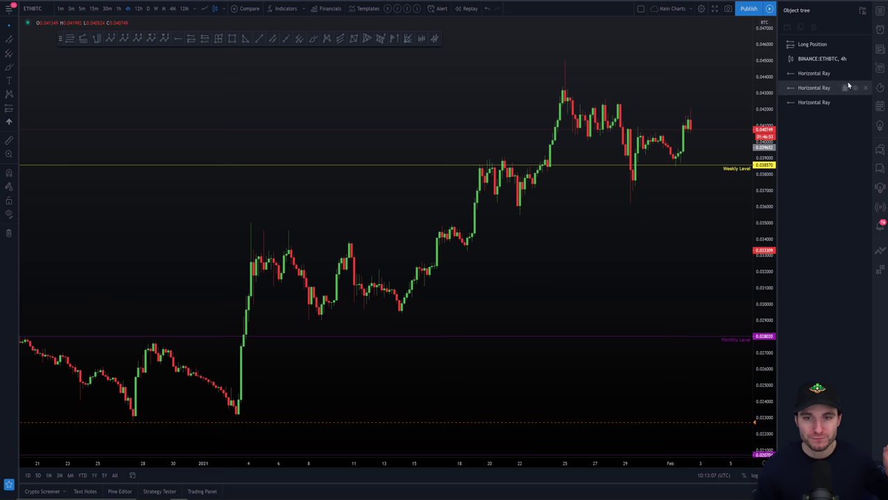
click(855, 44)
click(152, 9)
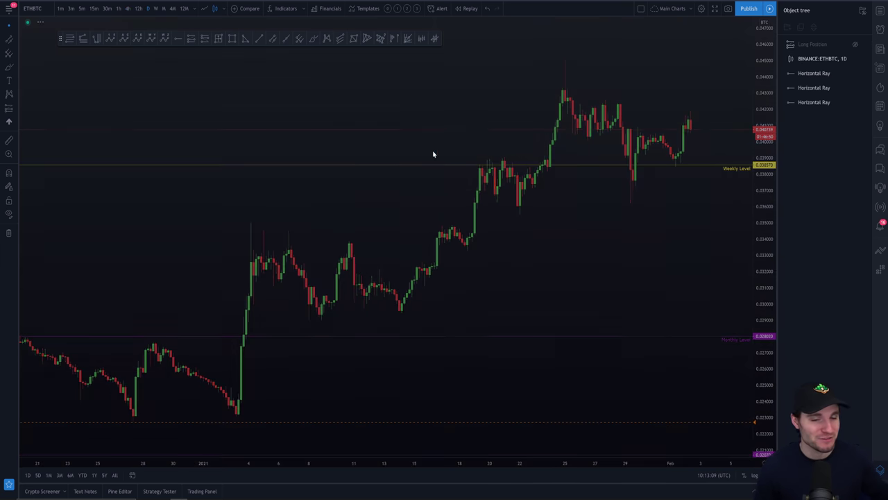
scroll(432, 152, down, 10)
scroll(653, 204, up, 6)
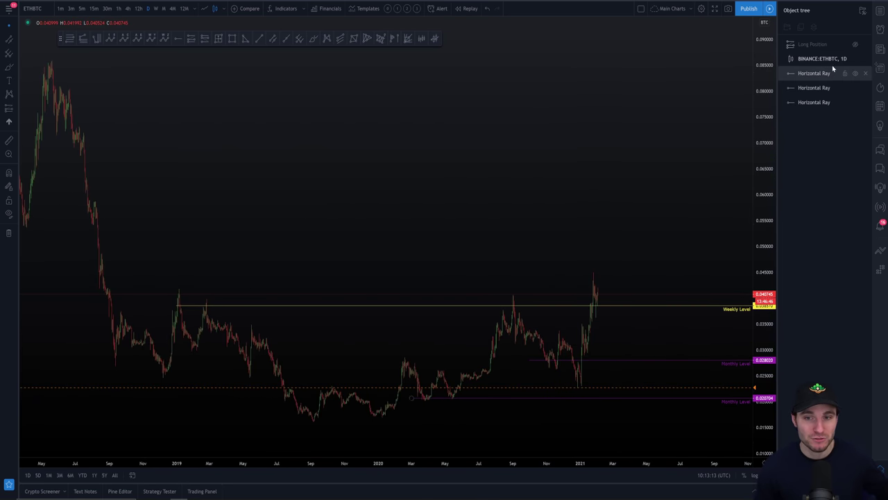
click(879, 12)
Measure the ETHBTC distance from the current price up to the May 2018 peak, and clear the measurement
drag(672, 208, 652, 206)
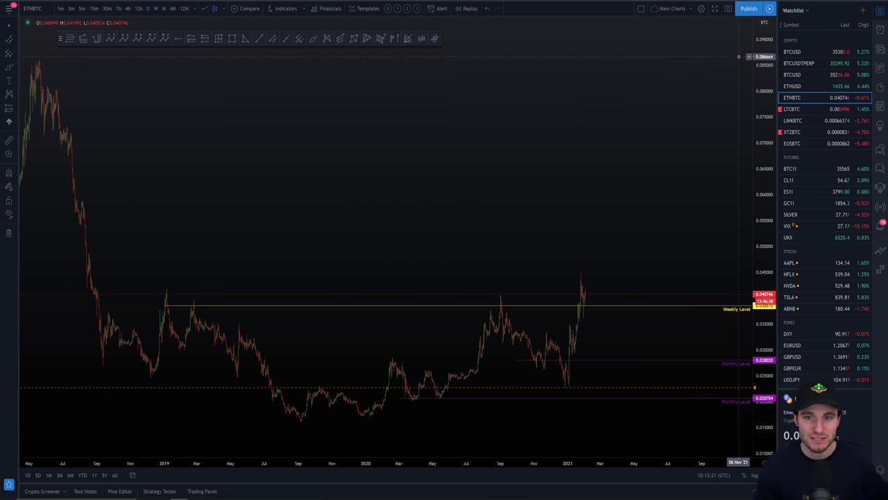
drag(746, 59, 748, 145)
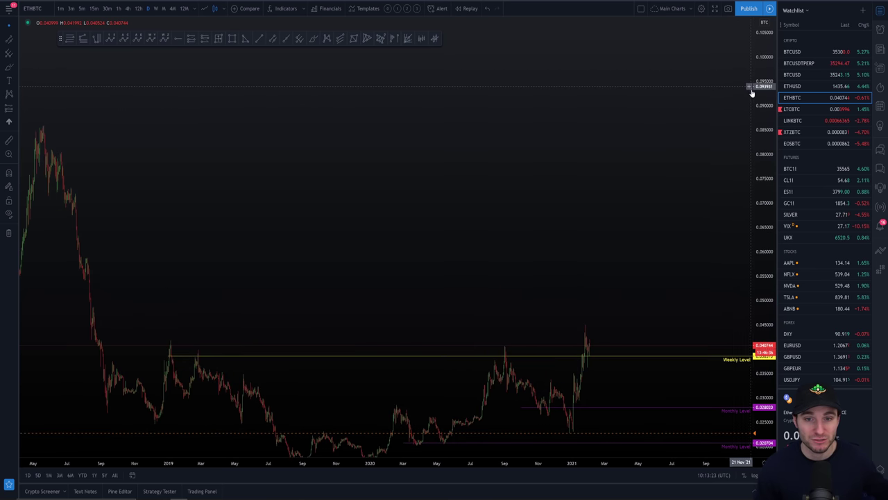
shift+click(664, 347)
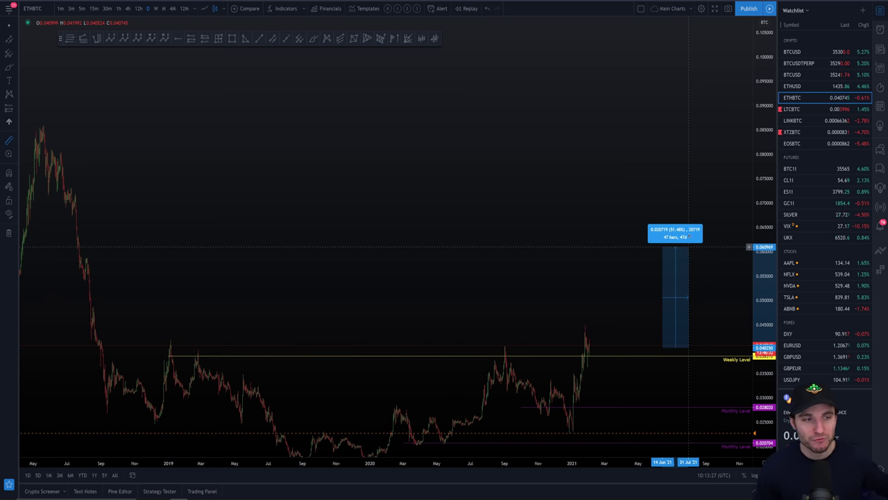
click(686, 120)
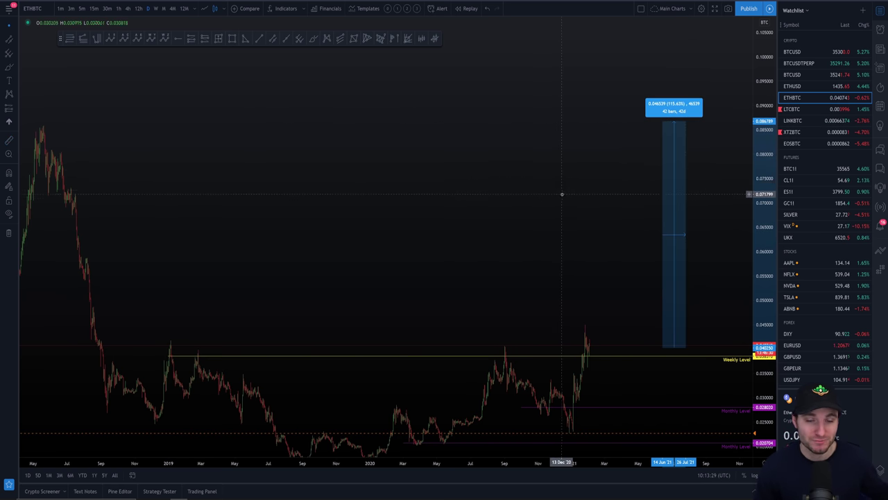
drag(561, 192, 574, 176)
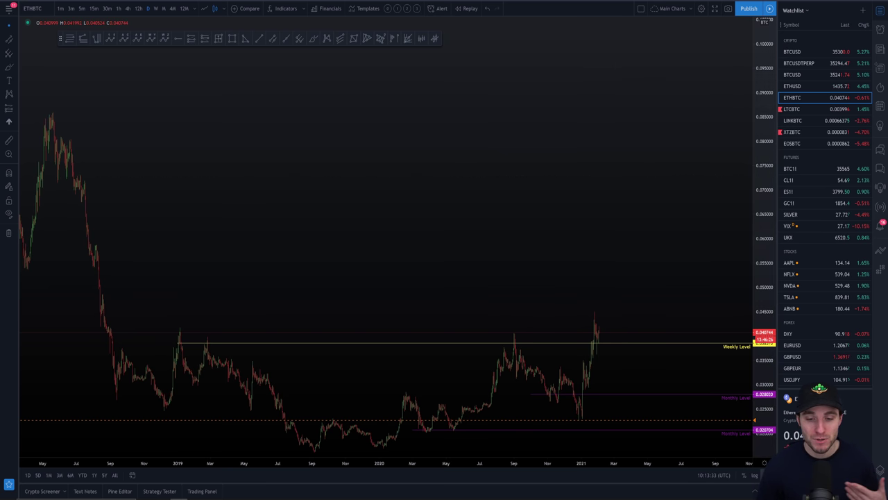
scroll(640, 391, up, 2)
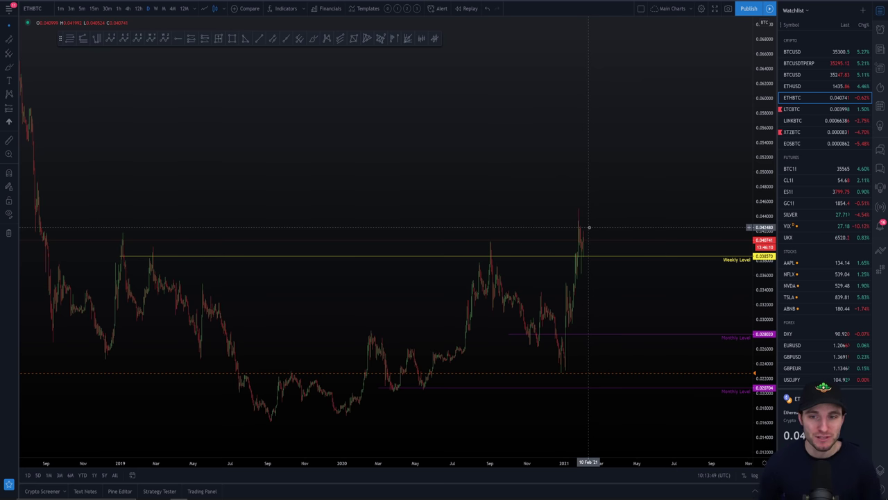
scroll(590, 228, up, 3)
scroll(565, 213, down, 2)
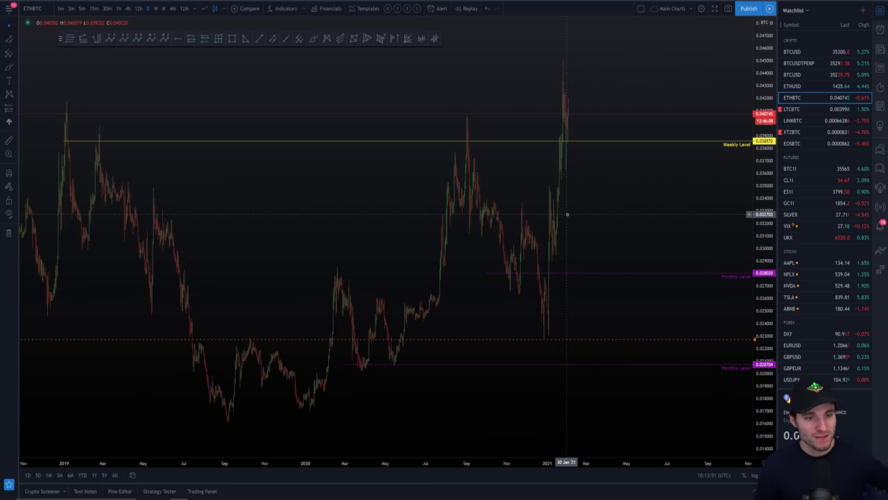
scroll(601, 216, up, 2)
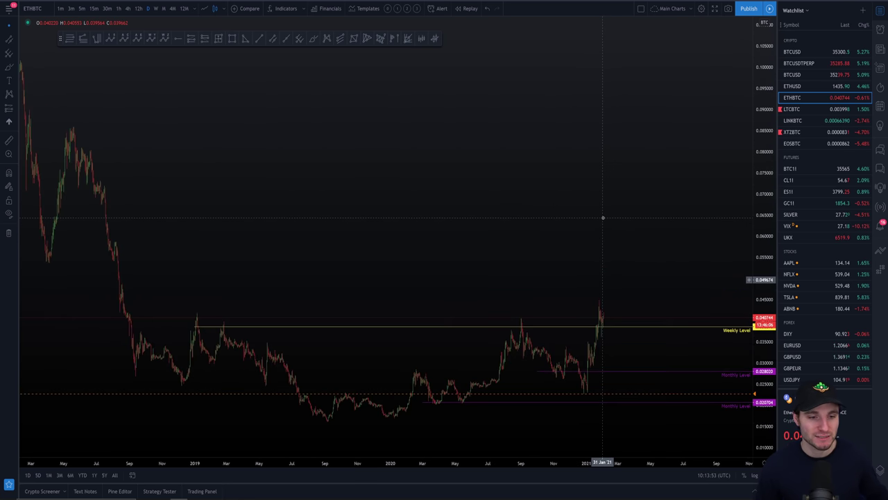
scroll(603, 217, down, 2)
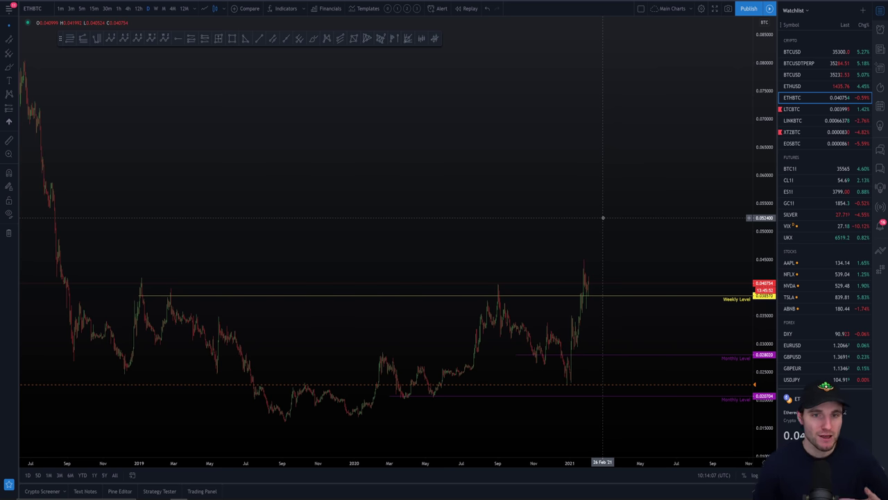
Hide the watchlist sidebar to widen the ETHBTC chart, and measure the potential climb from the current price towards the mid-2018 highs
click(880, 31)
scroll(659, 184, up, 5)
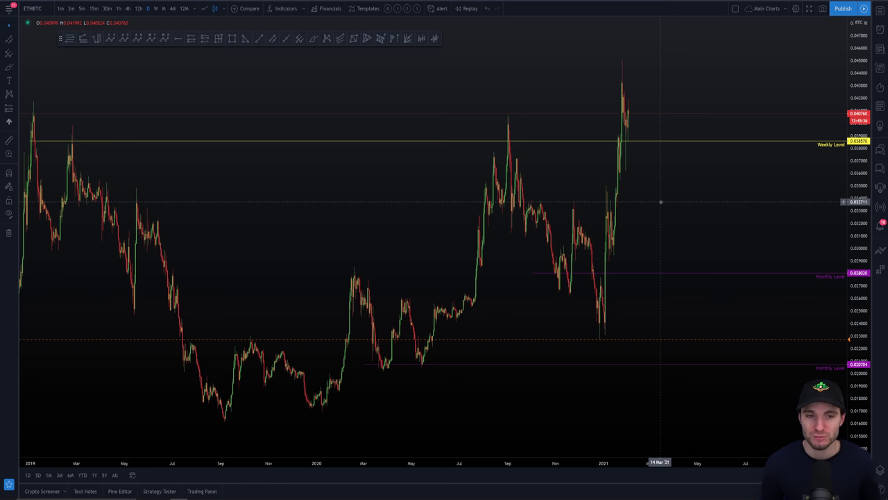
scroll(670, 212, down, 4)
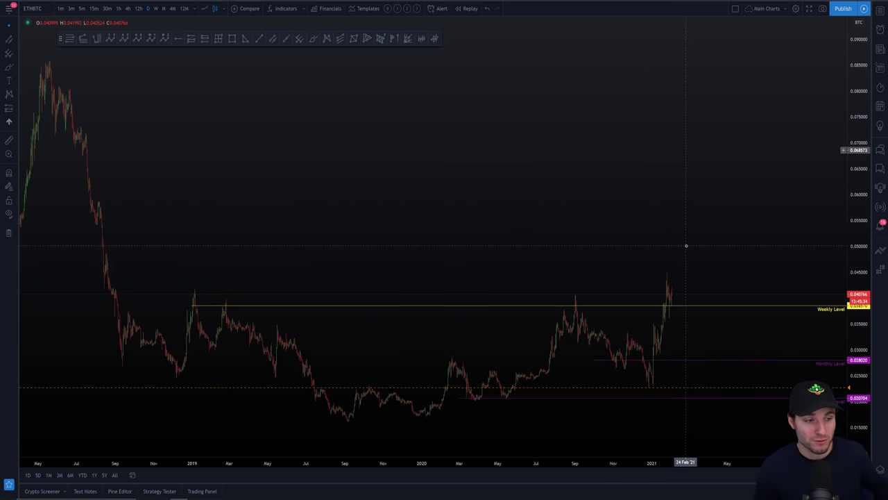
scroll(682, 222, up, 1)
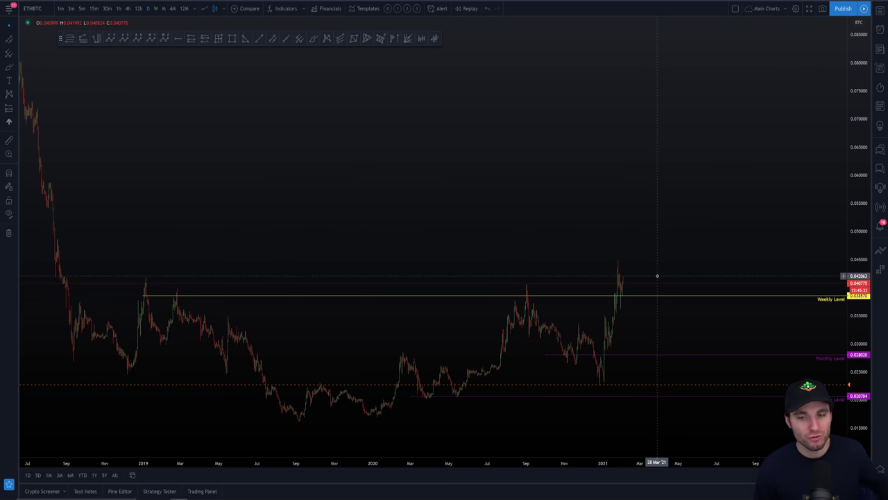
scroll(658, 275, up, 3)
scroll(663, 222, down, 2)
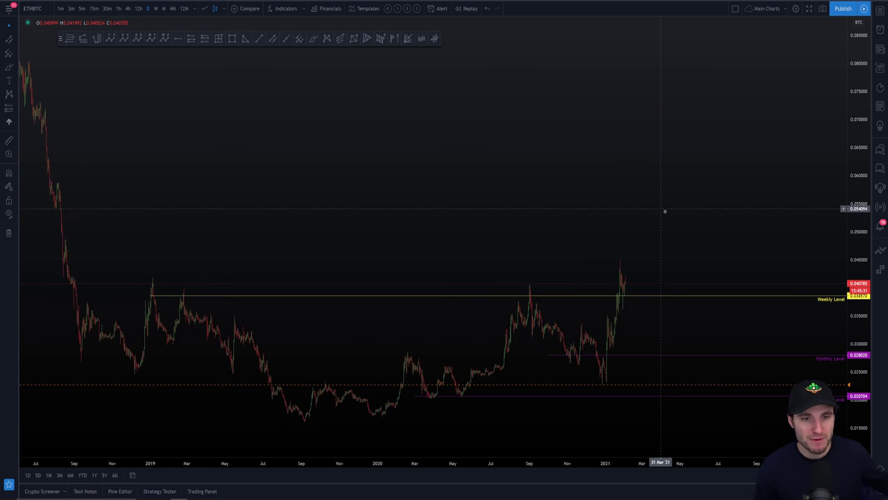
shift+click(658, 284)
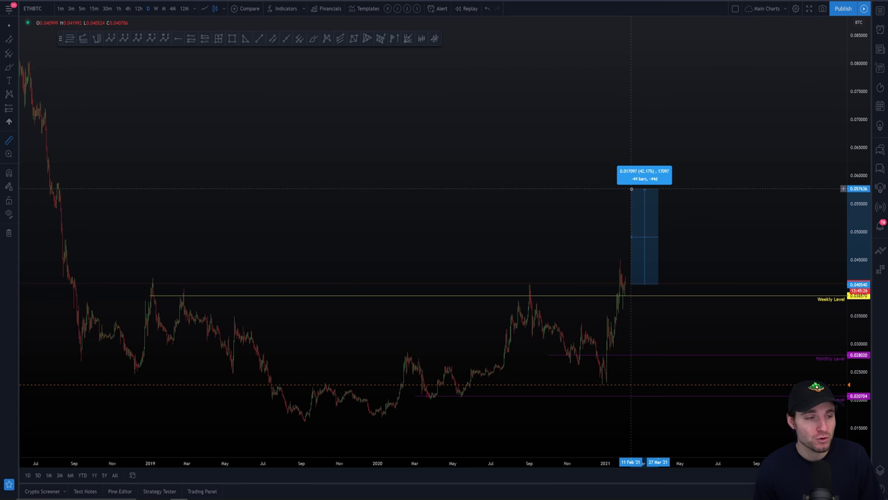
scroll(629, 180, down, 1)
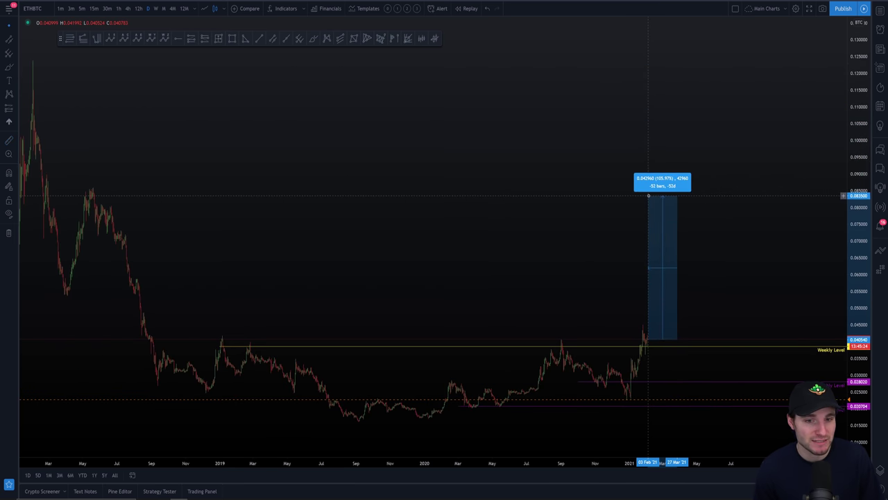
click(610, 188)
Show the ETHBTC daily candles from 2020 to February 2021 in closer detail
scroll(612, 189, up, 2)
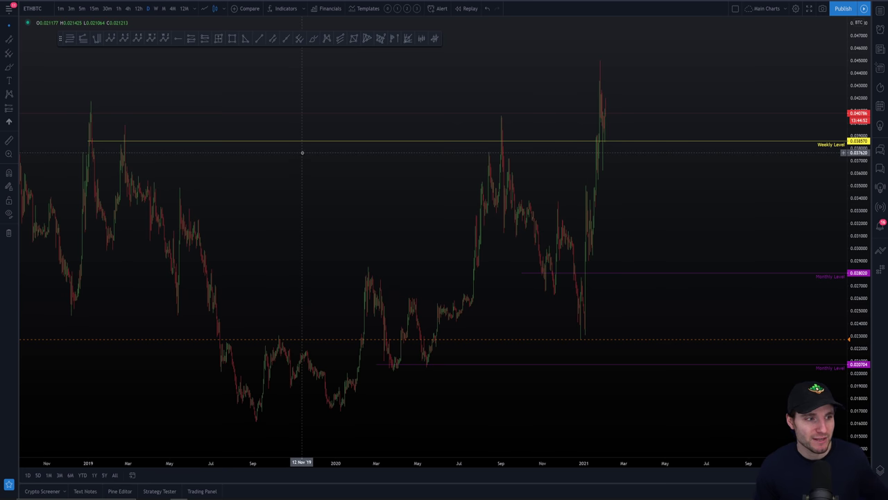
scroll(323, 173, up, 5)
scroll(451, 232, right, 3)
drag(456, 236, 825, 236)
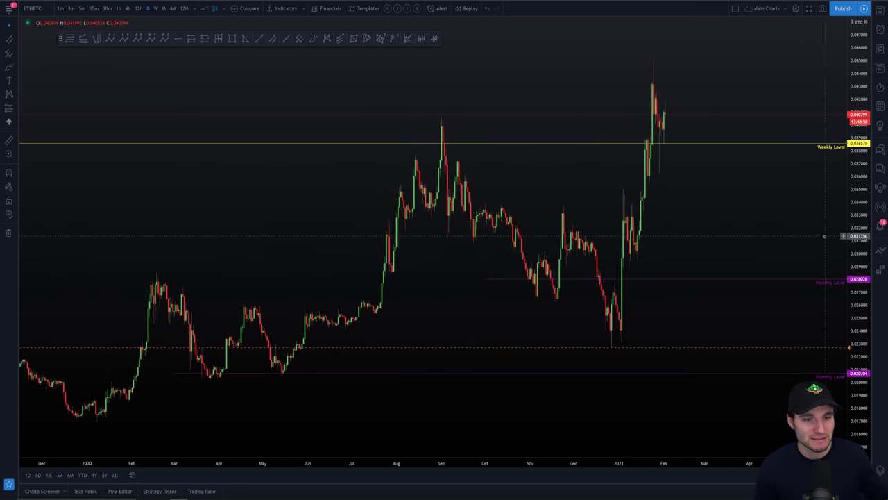
scroll(784, 253, up, 3)
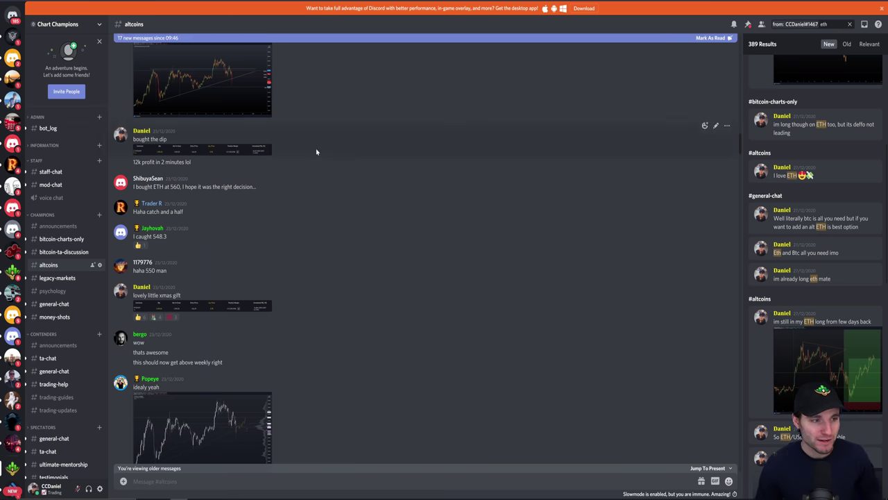
View the ETHUSDT position image under "bought the dip" in Discord's altcoins channel, and the chart in the 29/01/2021 "I have bought ETH" post
click(218, 152)
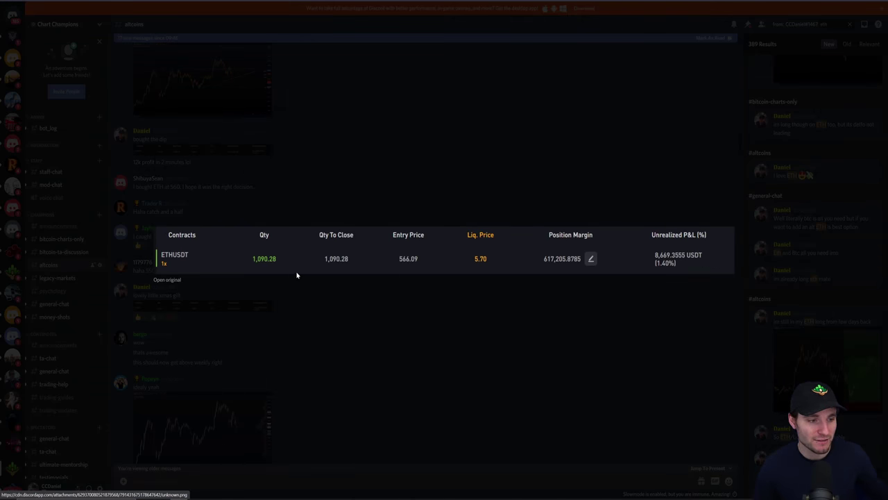
click(339, 83)
key(Escape)
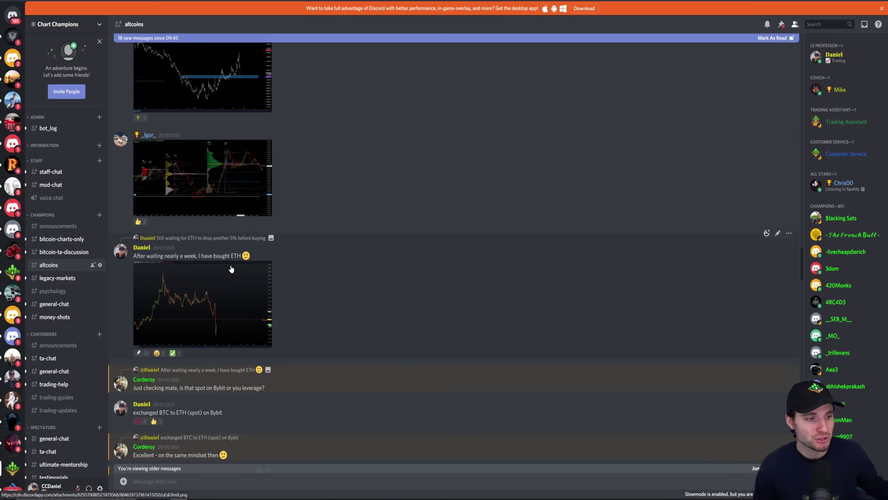
click(220, 289)
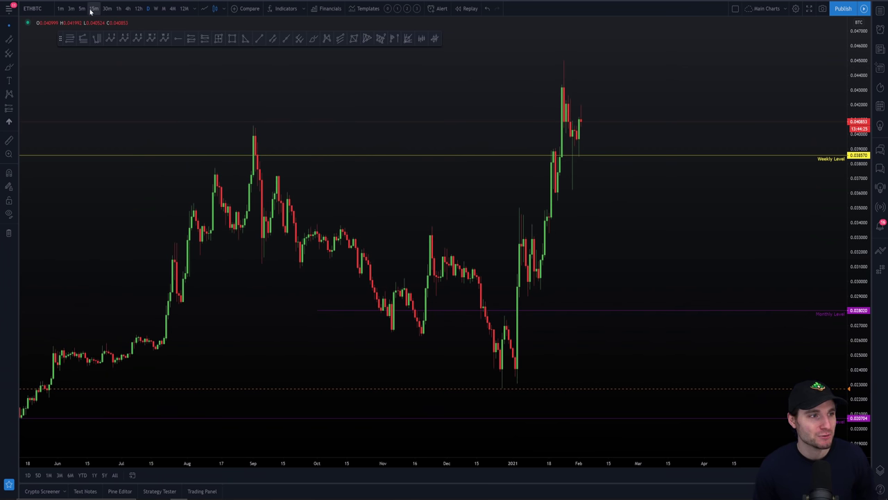
Switch to the TradingView ETHBTC chart and show the late January to 2 February moves on the 30-minute timeframe
click(107, 9)
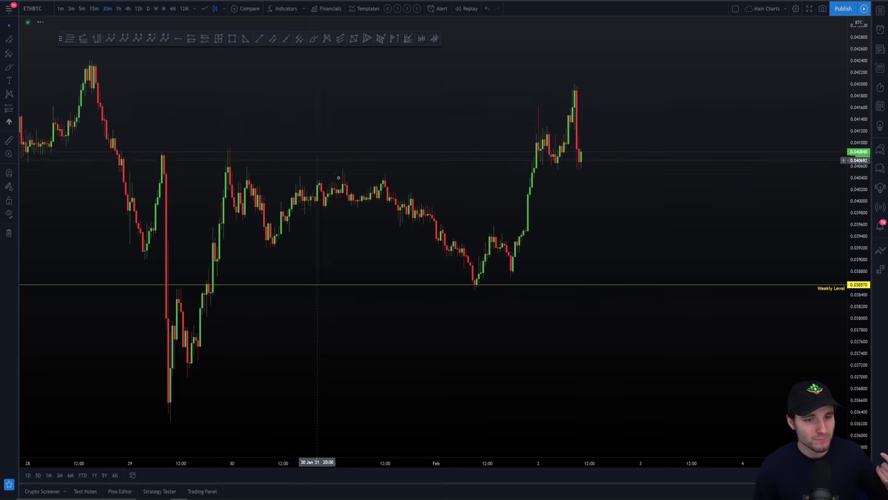
scroll(526, 233, up, 2)
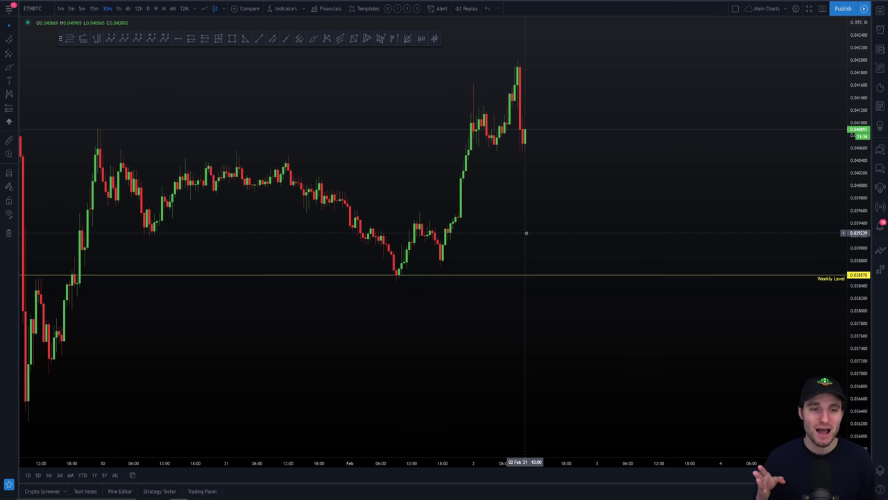
scroll(526, 233, down, 5)
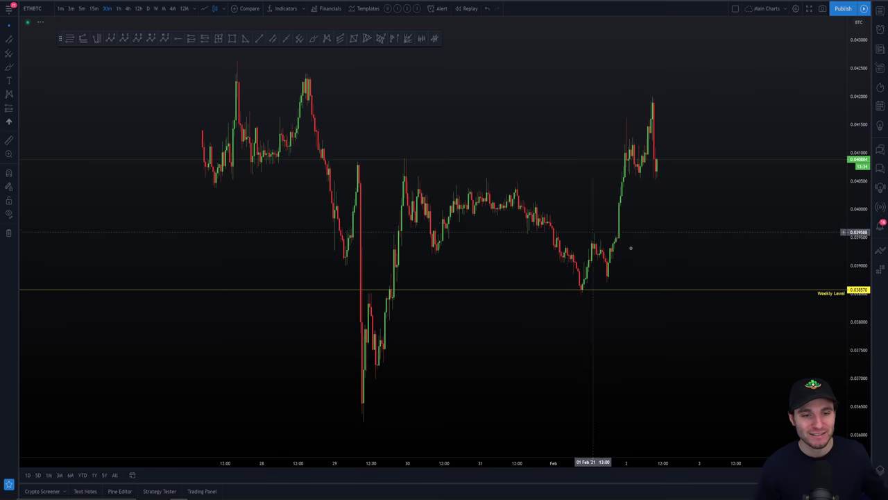
Restore the watchlist sidebar beside the ETHBTC 30-minute chart and show the 30 January to 2 February candles in closer detail
click(880, 68)
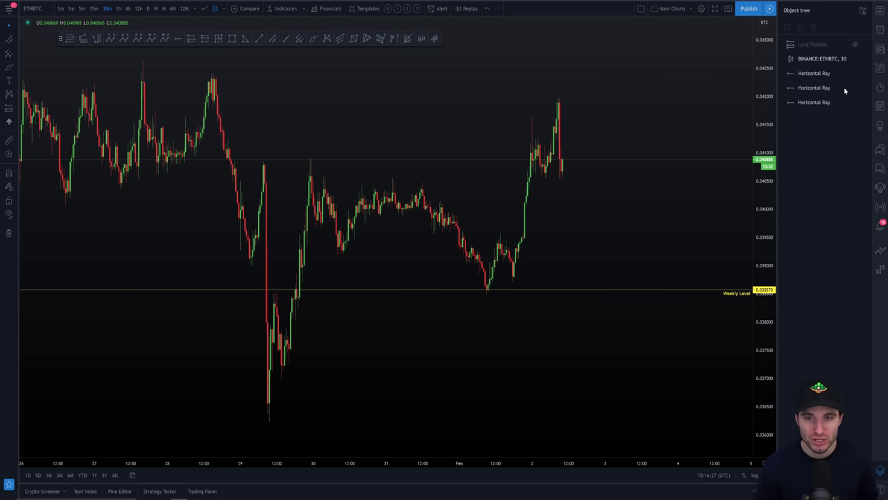
click(880, 29)
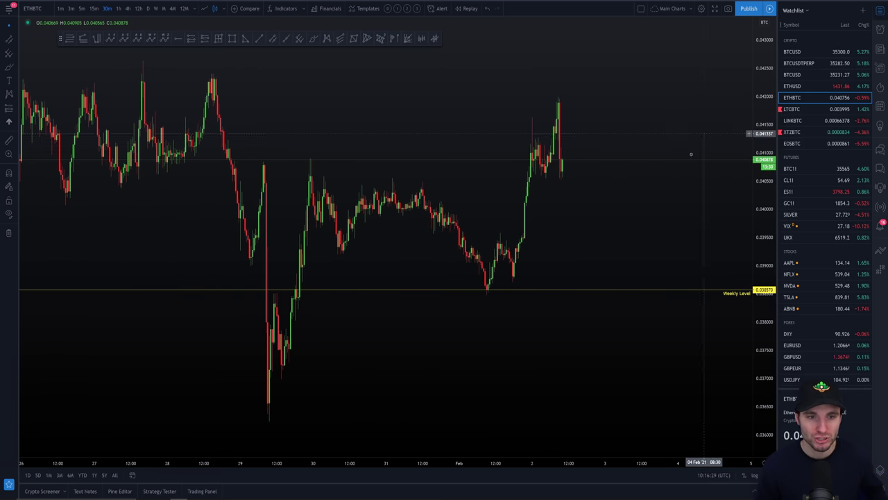
scroll(579, 206, up, 2)
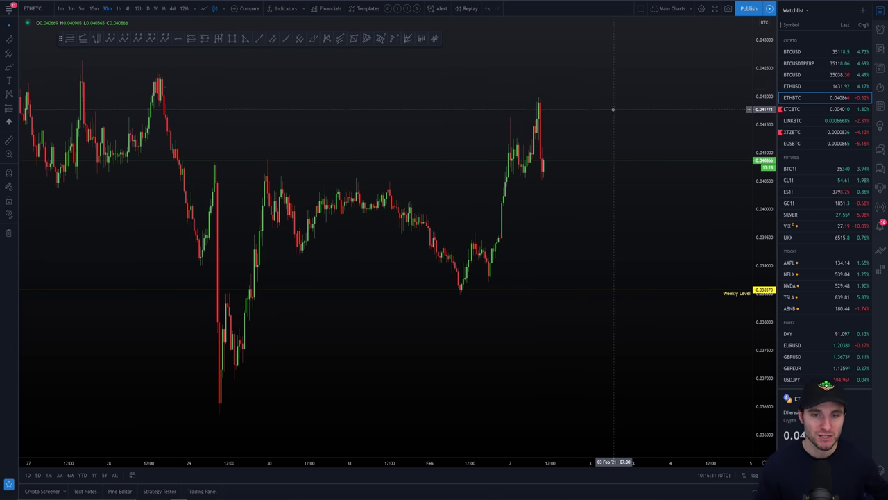
scroll(698, 176, up, 3)
scroll(697, 176, up, 4)
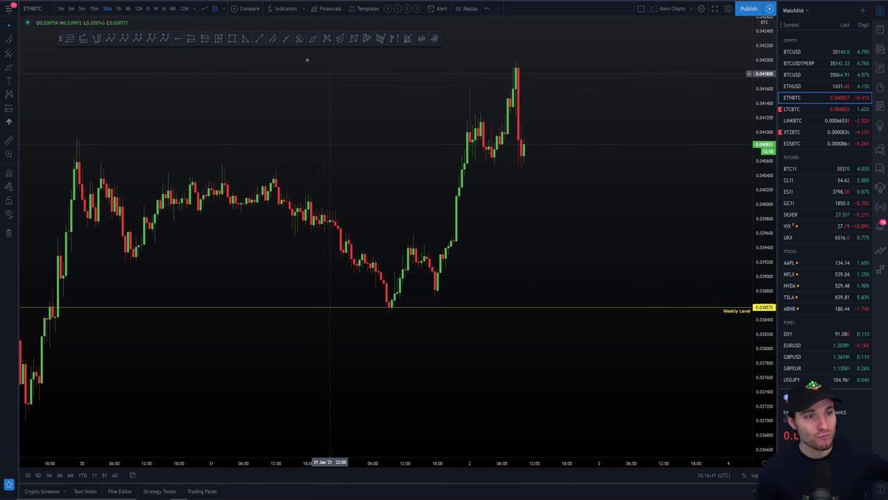
Switch to Discord's altcoins channel and view the ETHUSDT position image under "bought the dip" at full size
key(alt+Tab)
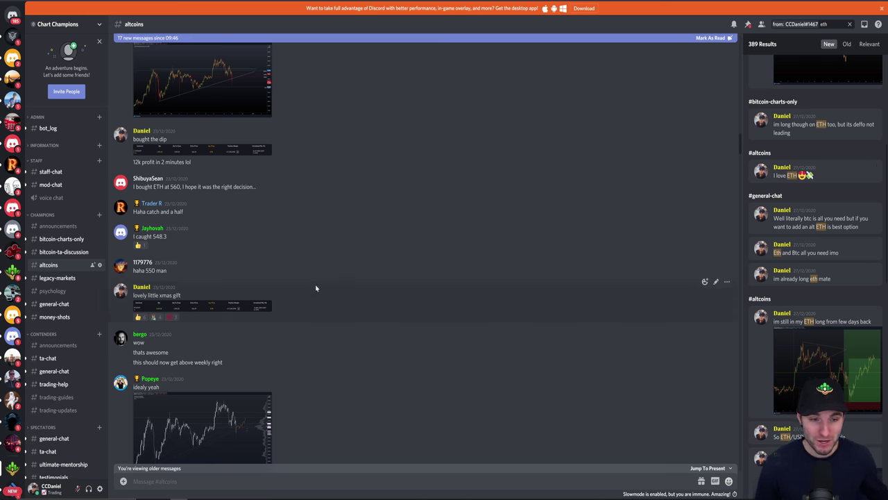
click(218, 148)
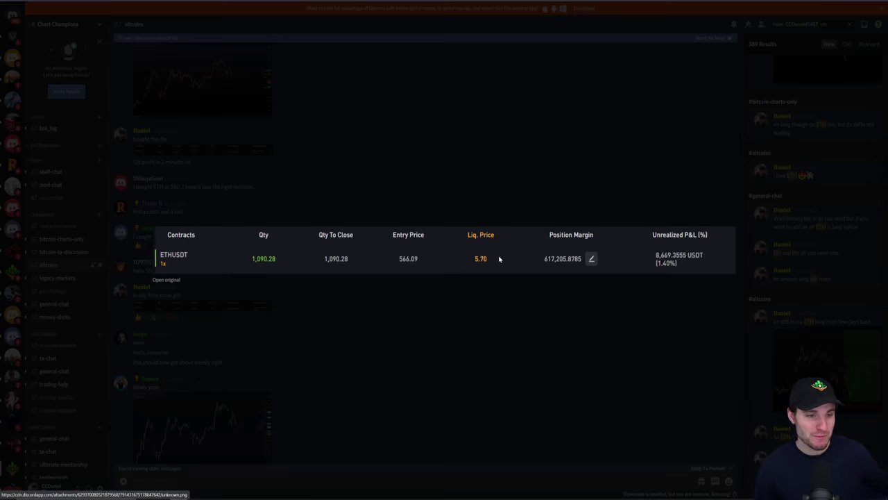
click(479, 325)
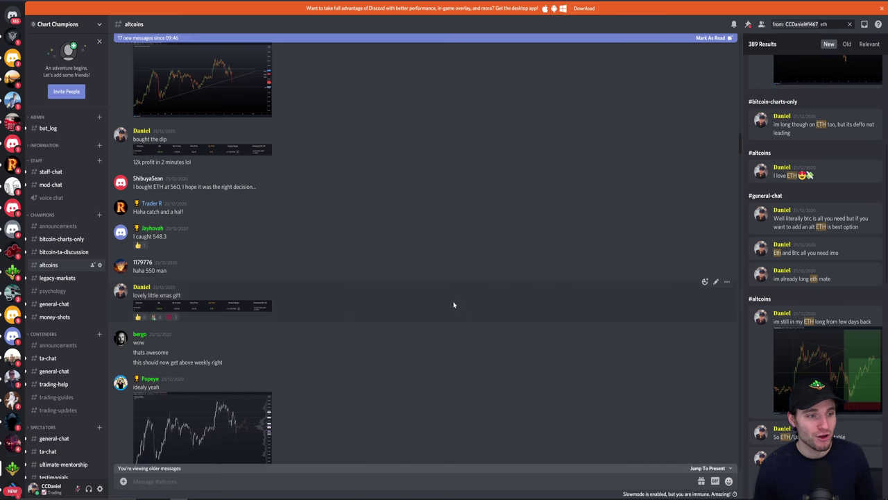
View the ETHUSD long-position chart posted further down the altcoins channel on 23/12/2020, and return to the TradingView ETHBTC chart
scroll(454, 304, down, 15)
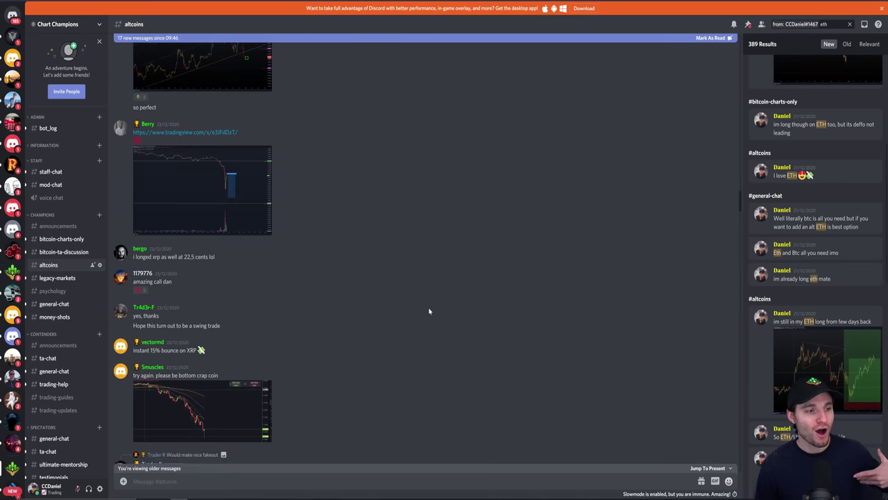
scroll(429, 310, down, 15)
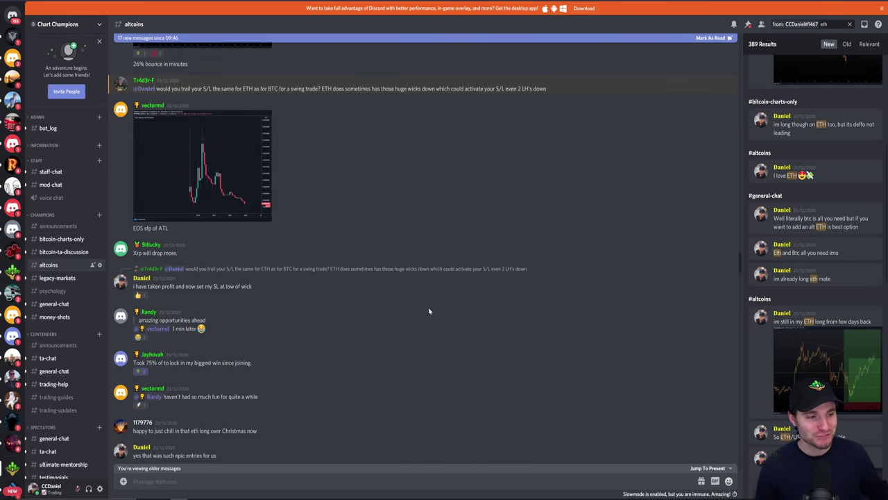
scroll(429, 310, down, 6)
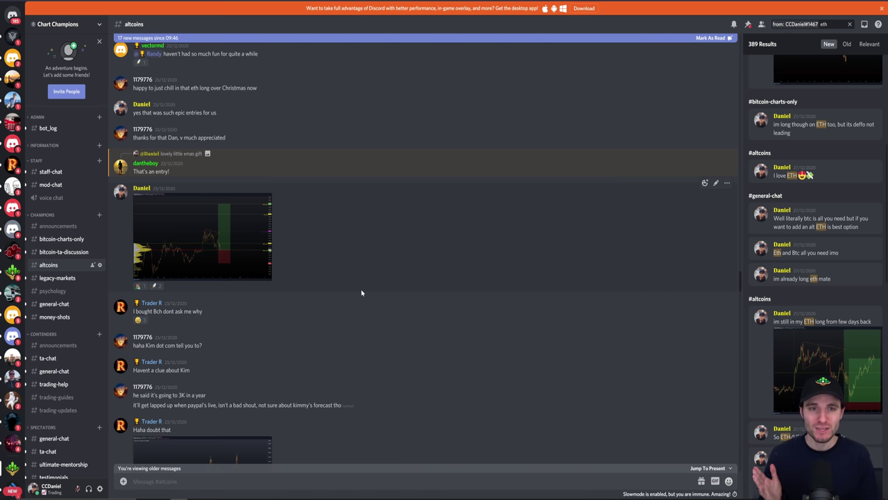
click(241, 268)
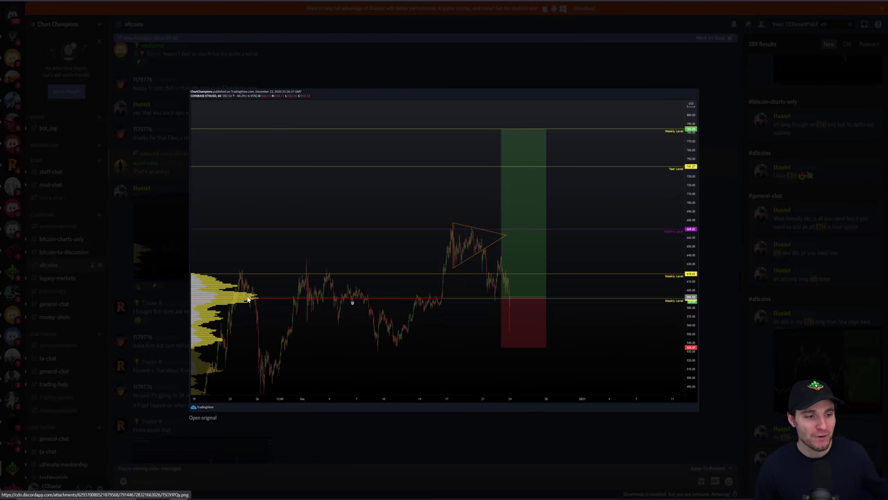
click(404, 441)
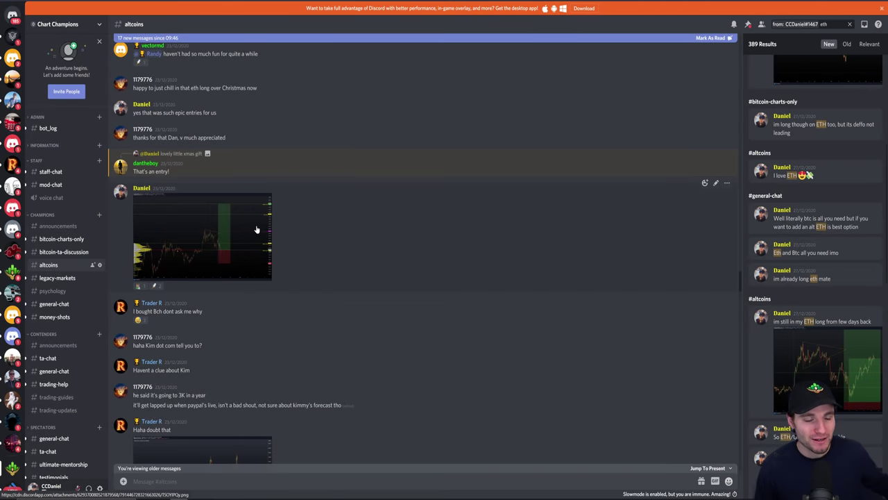
key(ctrl+Tab)
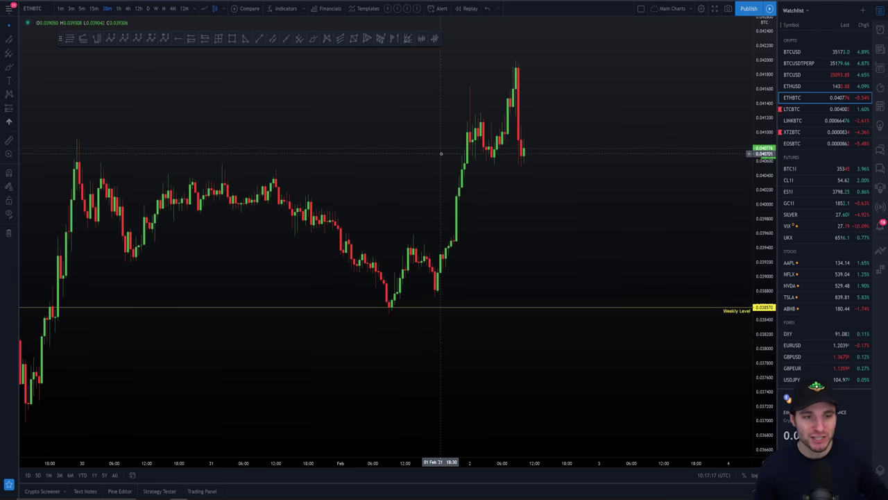